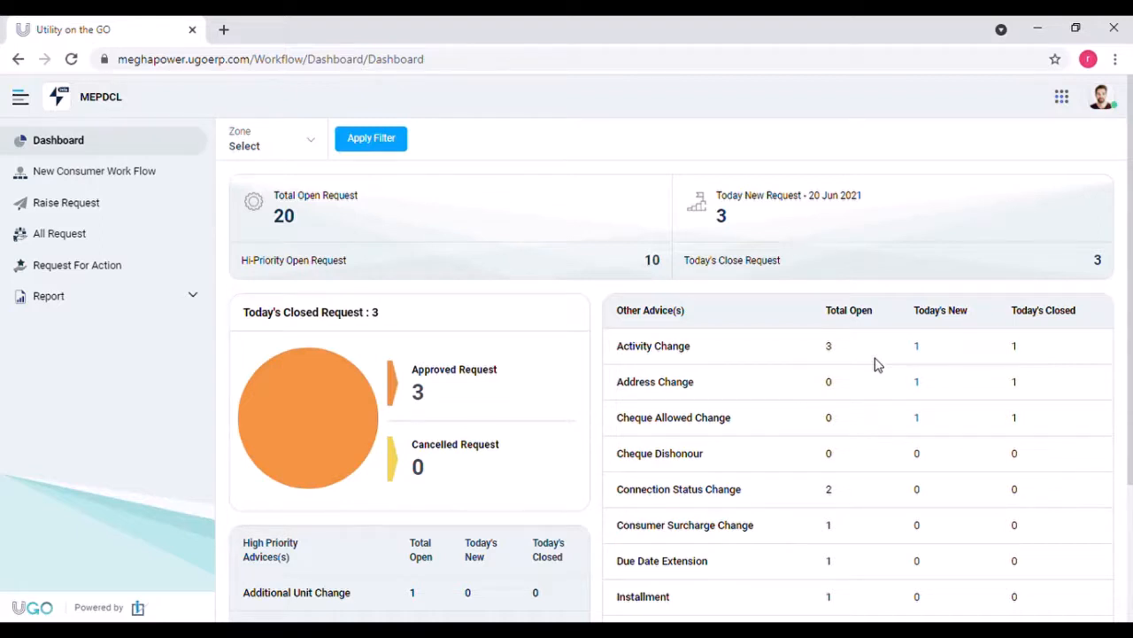
# Step: Go to the Raise Request page from the dashboard sidebar
pyautogui.click(148, 201)
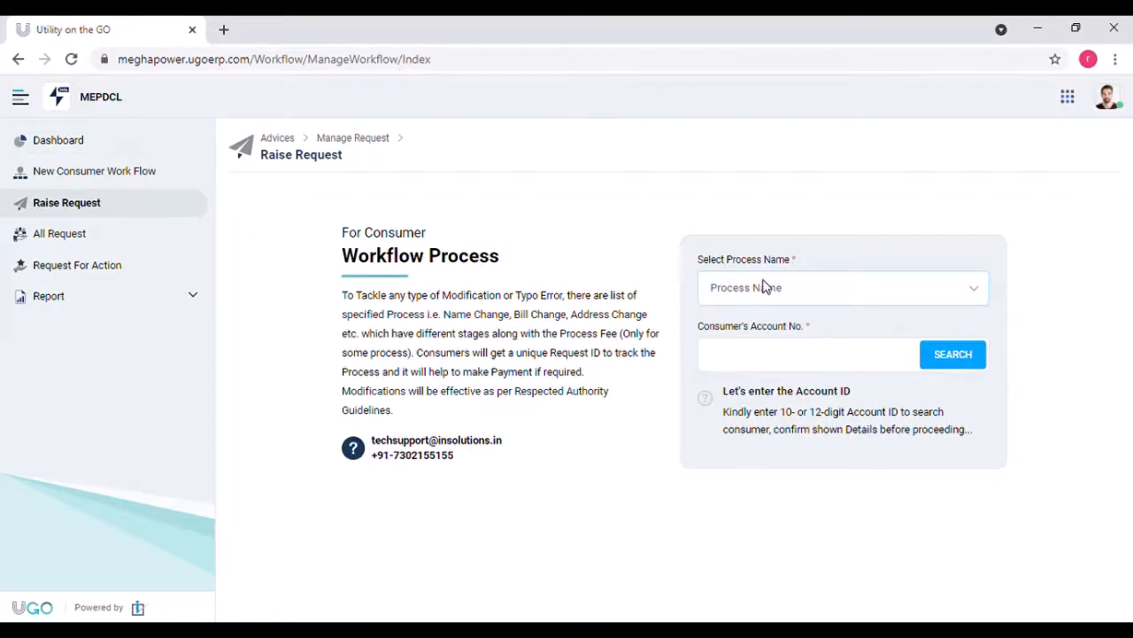
# Step: Raise a Connection Status Change request for the consumer found by their pasted account number
pyautogui.click(769, 390)
pyautogui.click(762, 351)
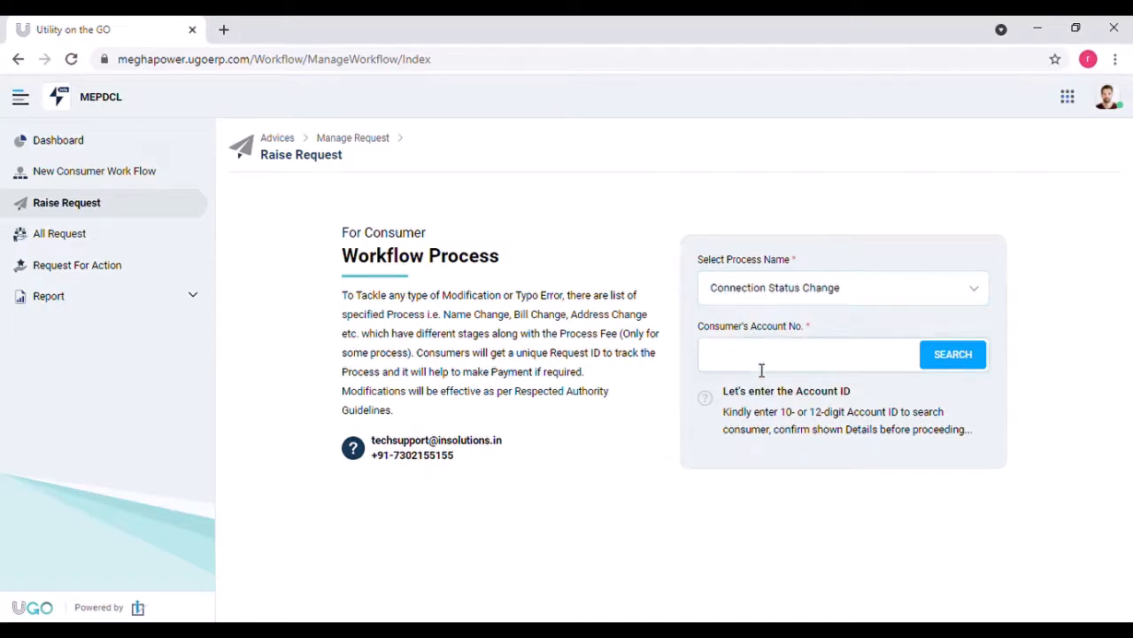
pyautogui.hotkey('ctrl', 'v')
pyautogui.click(971, 365)
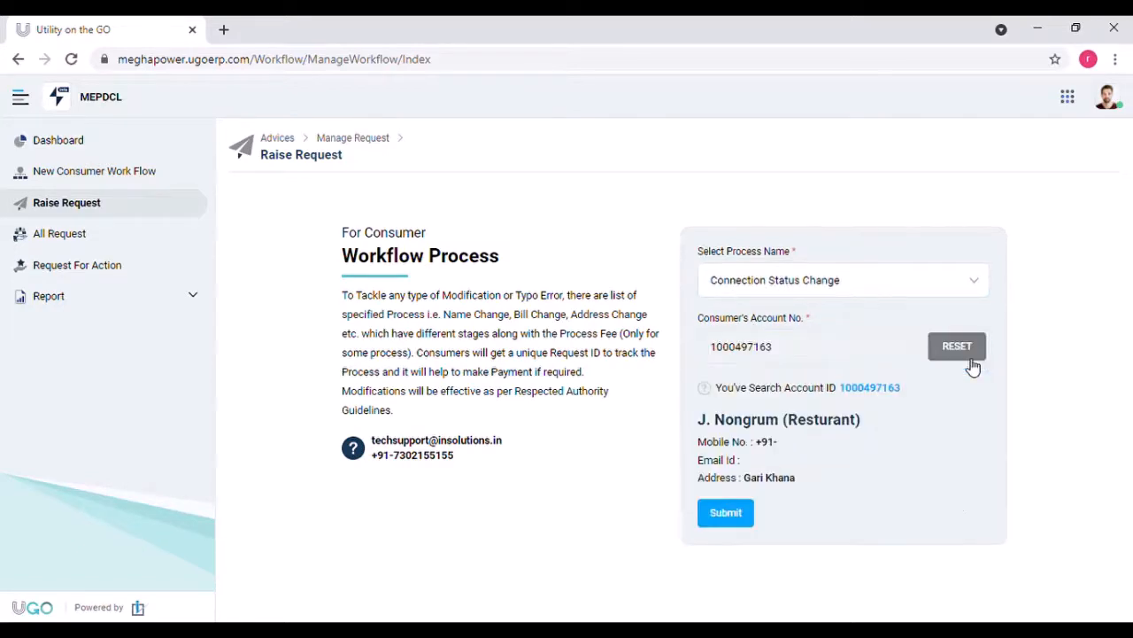
pyautogui.click(727, 519)
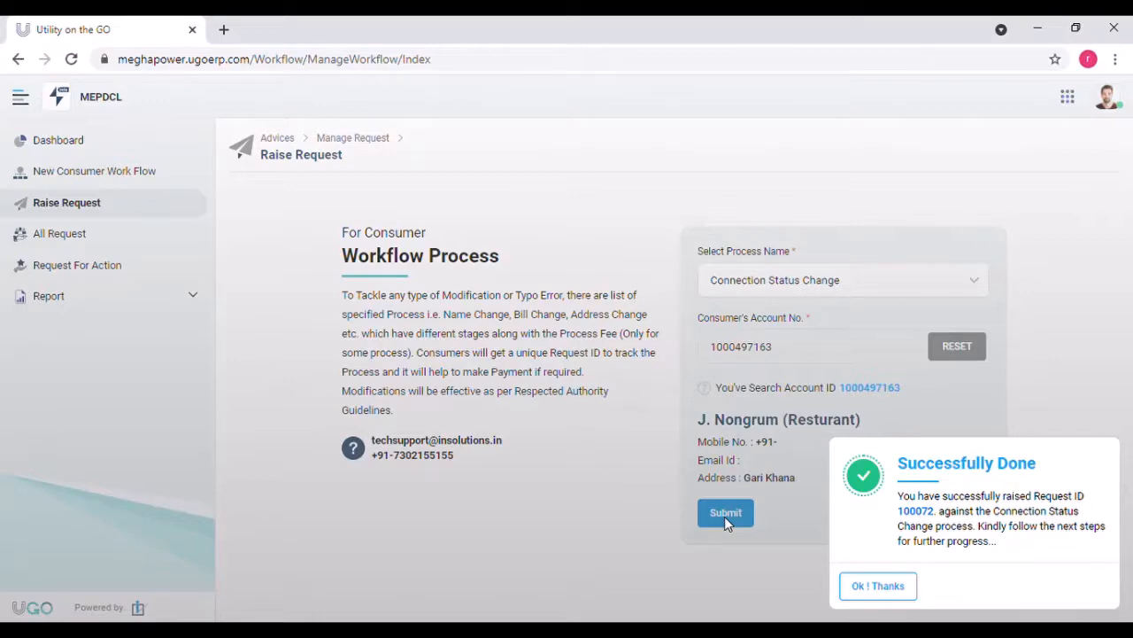
# Step: Open the new Connection Status Change request from Request For Action and bring up its entry form
pyautogui.click(912, 592)
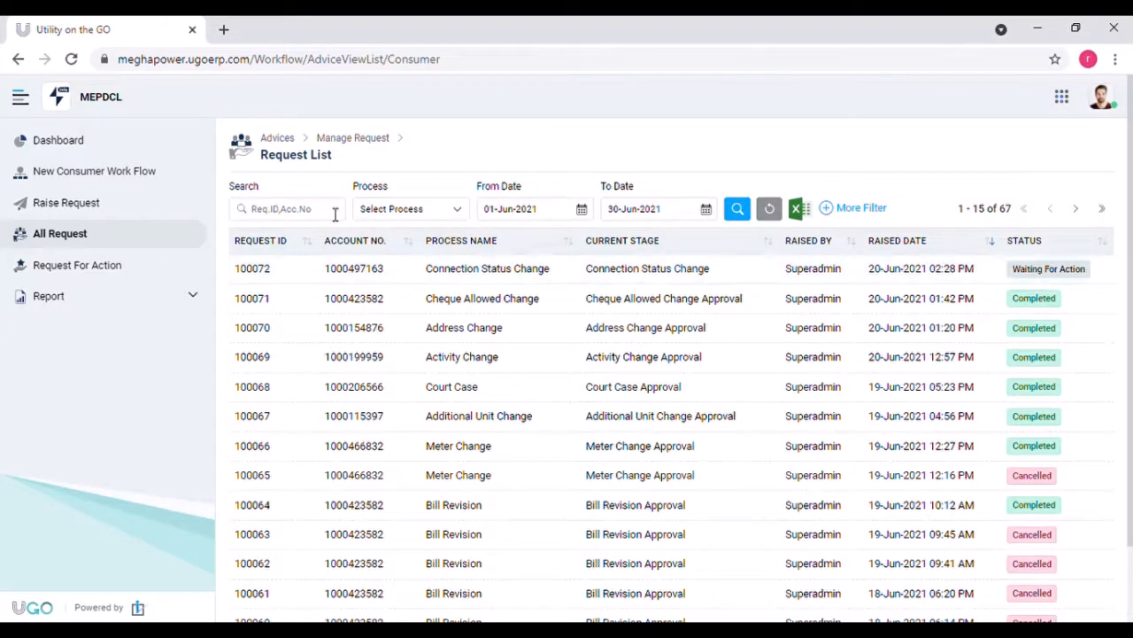
pyautogui.click(126, 265)
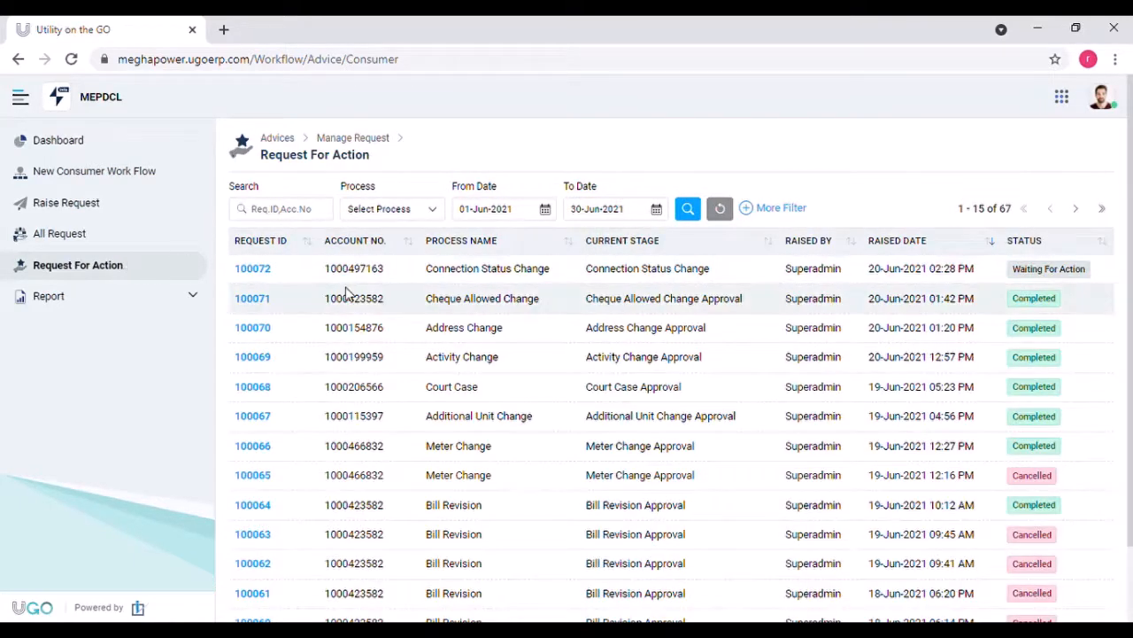
pyautogui.click(254, 270)
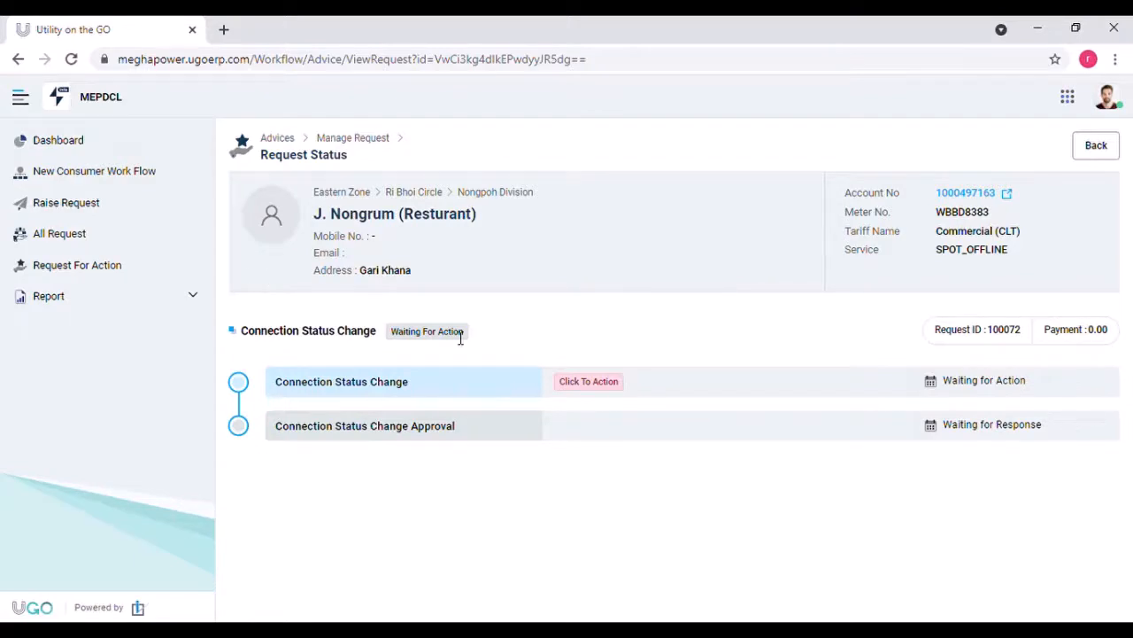
pyautogui.click(577, 394)
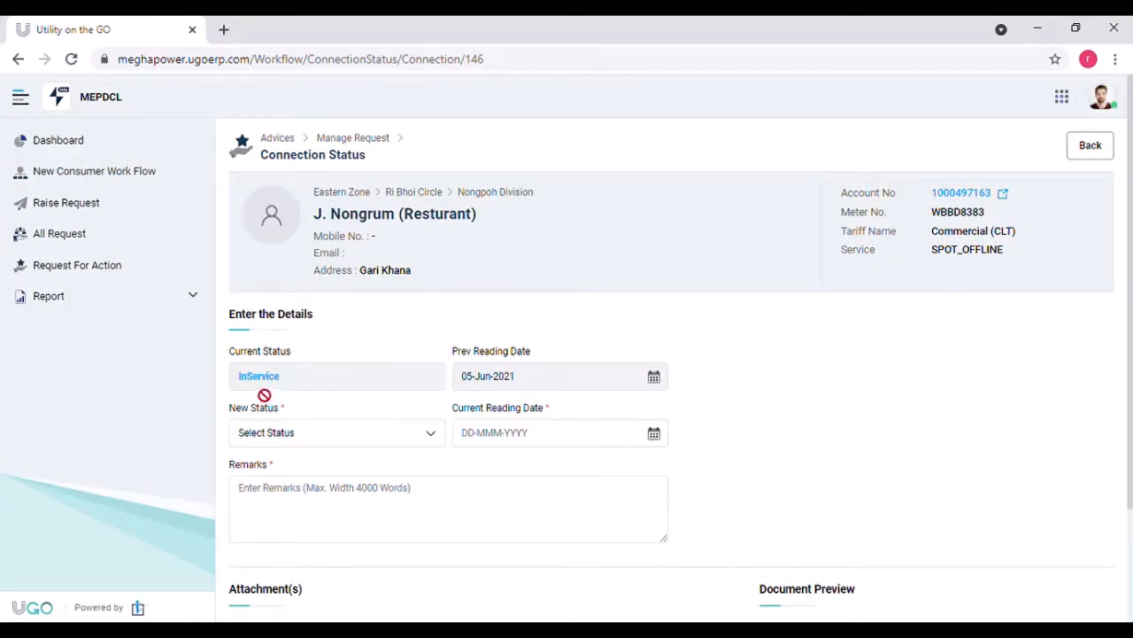
# Step: Save New Status TDC, reading date 20-Jun-2021 and remark 'UNPAID' for the connection
pyautogui.scroll(-2, 1130, 409)
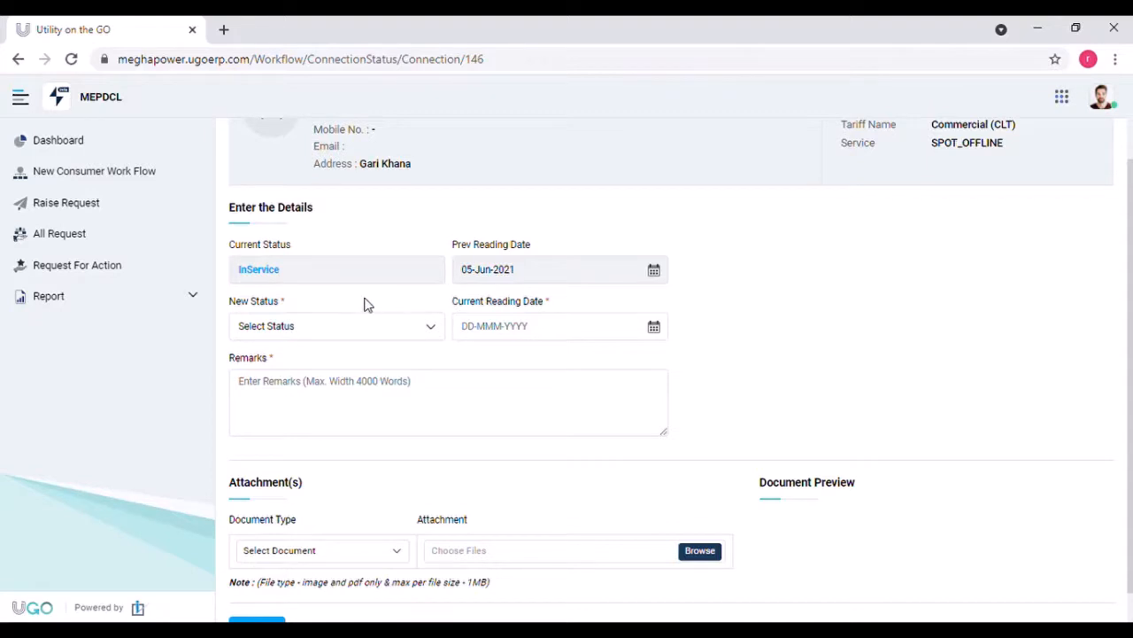
pyautogui.click(355, 361)
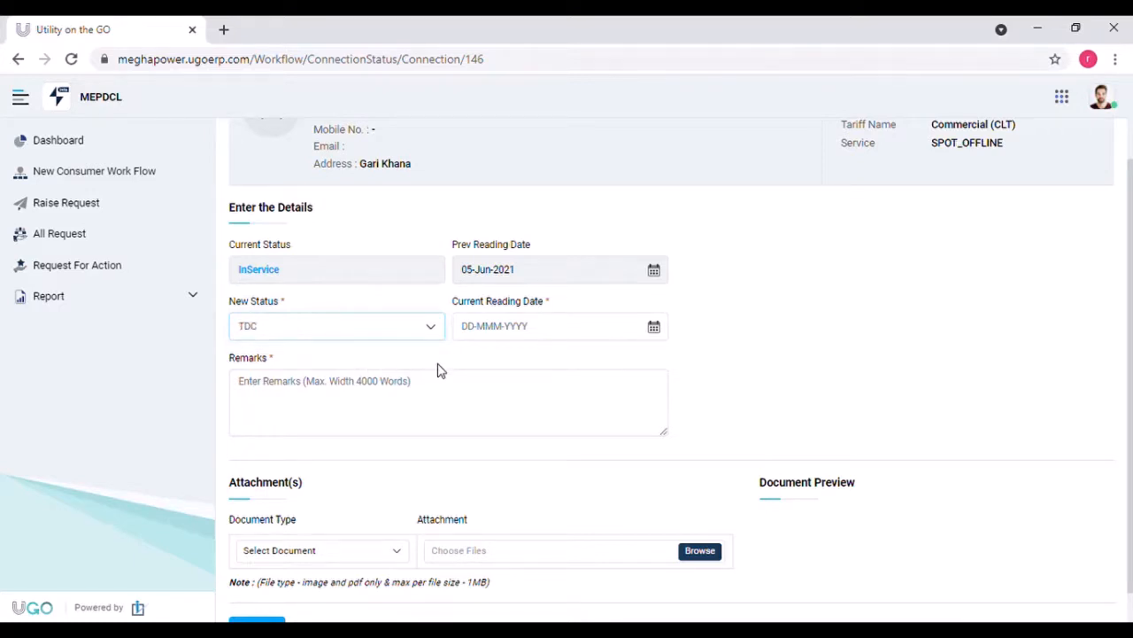
pyautogui.click(583, 342)
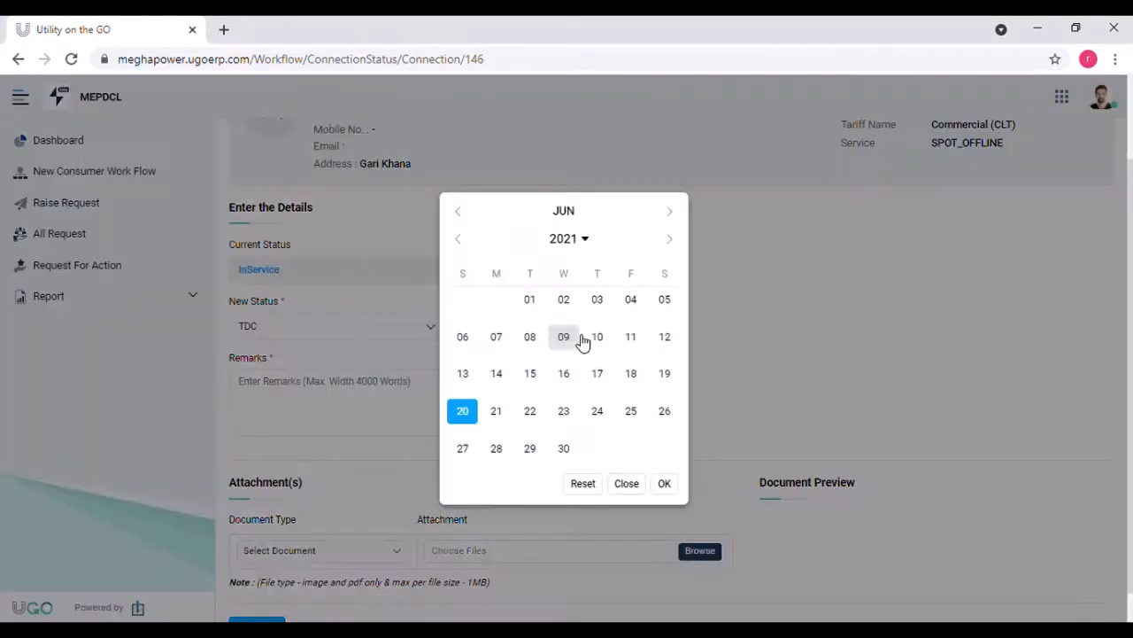
pyautogui.click(466, 416)
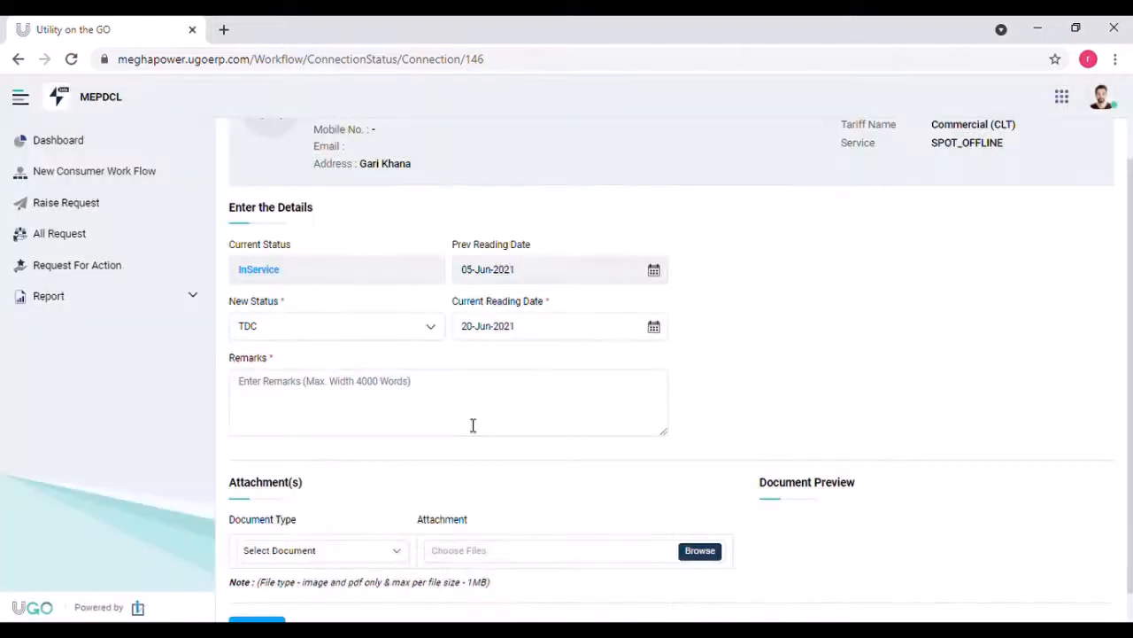
pyautogui.click(364, 393)
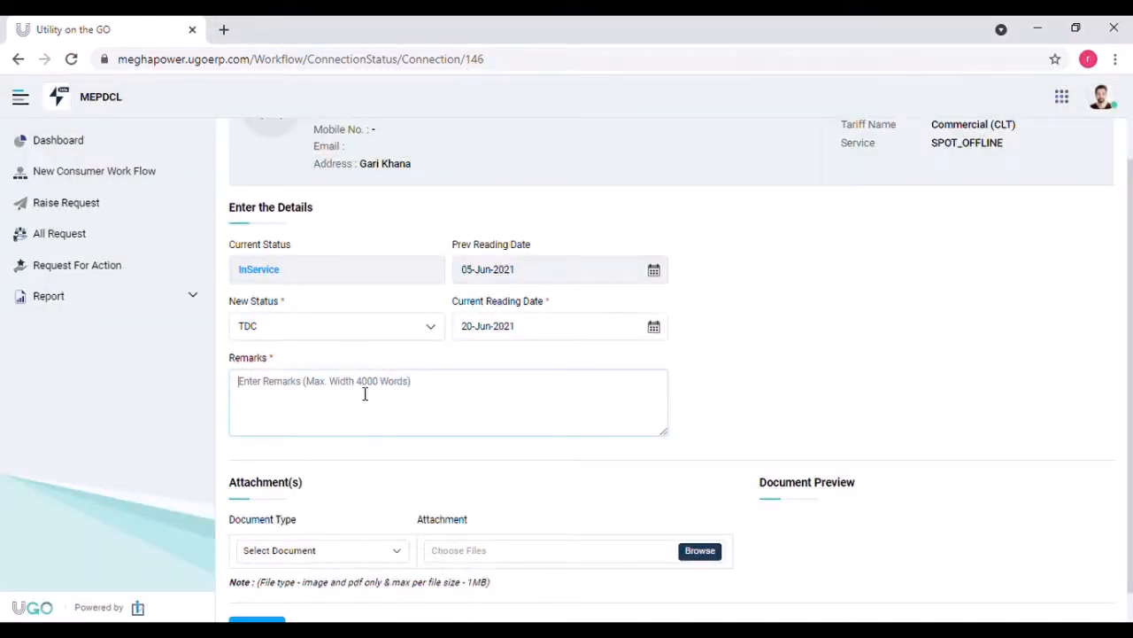
pyautogui.write('UNPAID')
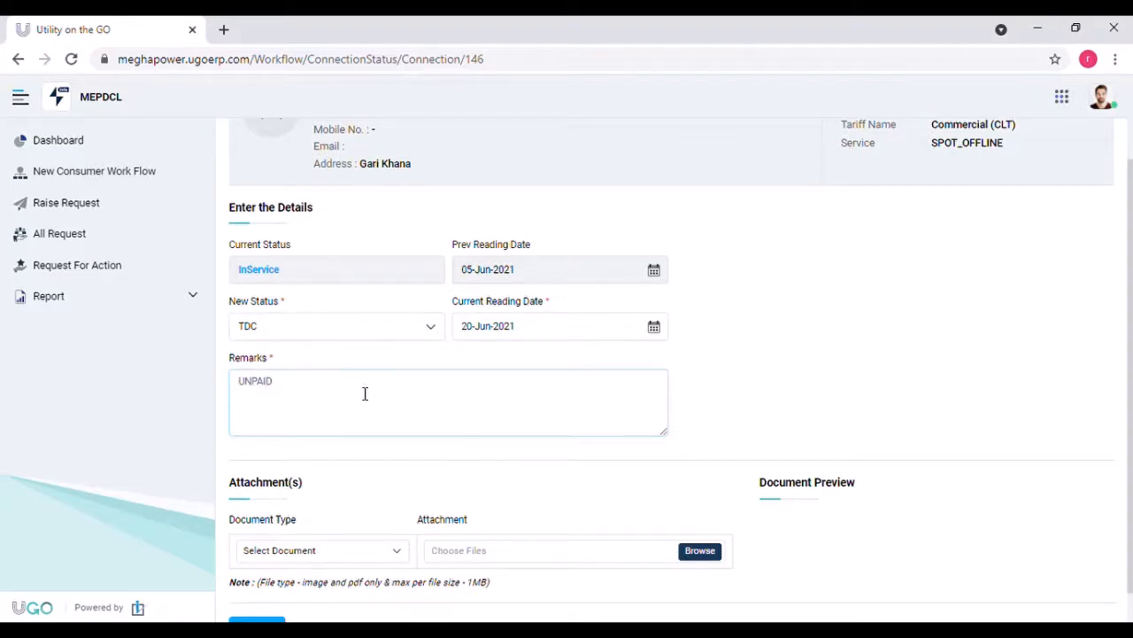
pyautogui.scroll(-2, 1127, 376)
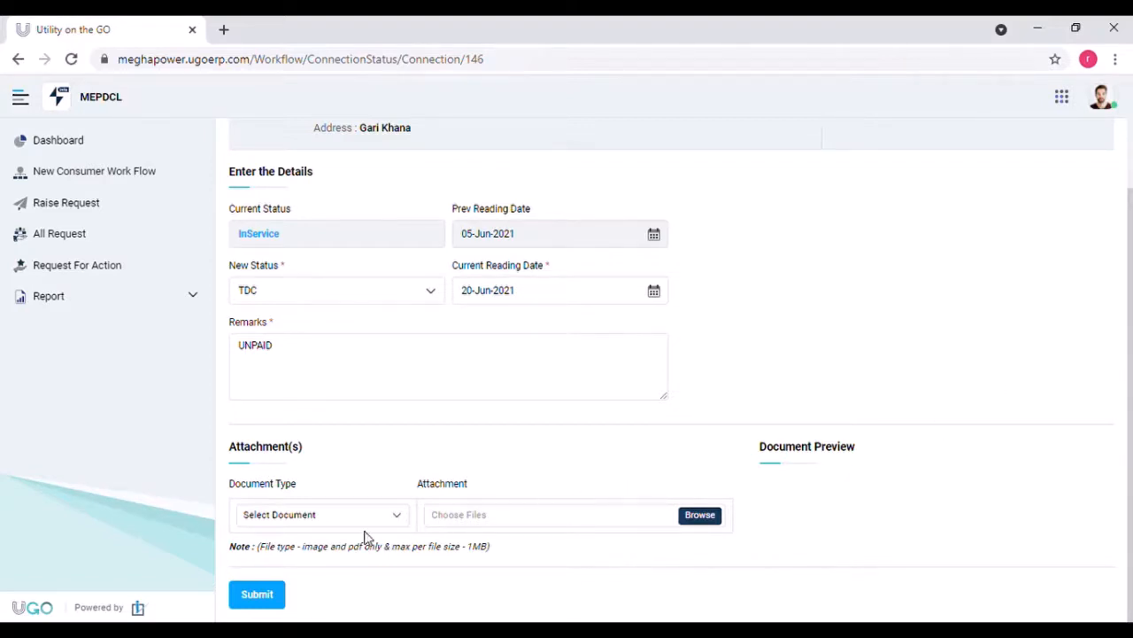
pyautogui.click(257, 598)
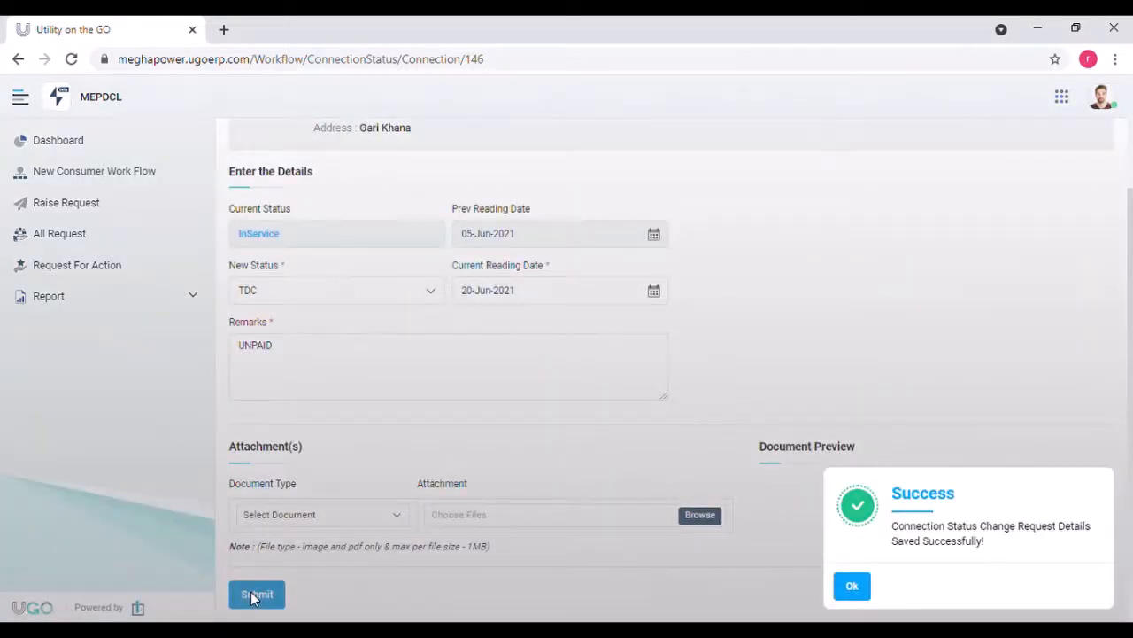
pyautogui.click(863, 598)
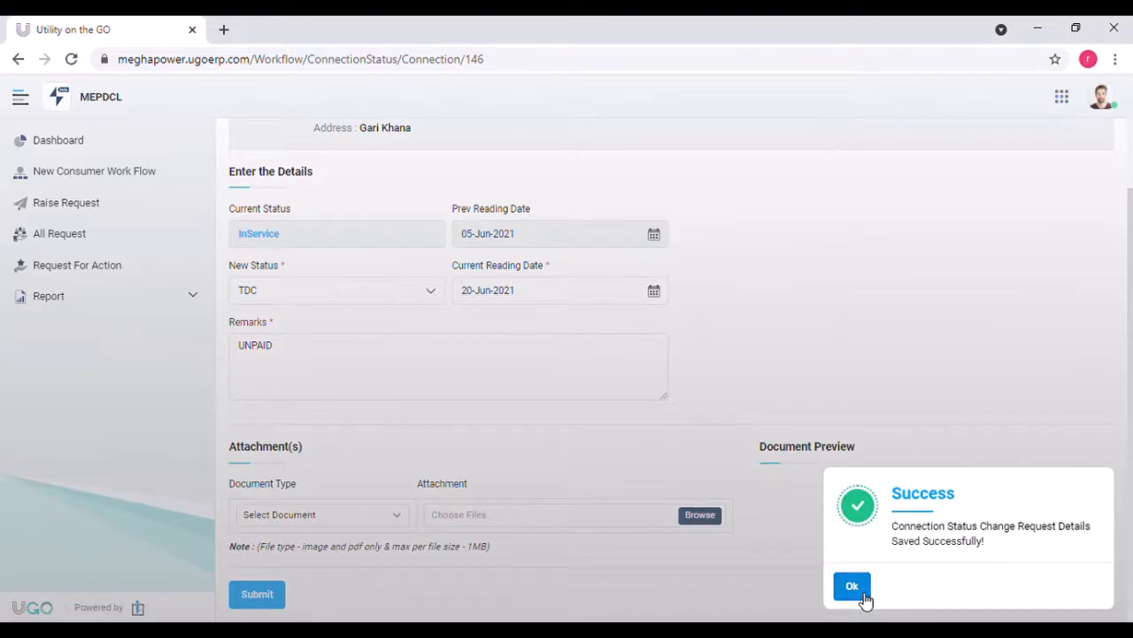
pyautogui.click(864, 598)
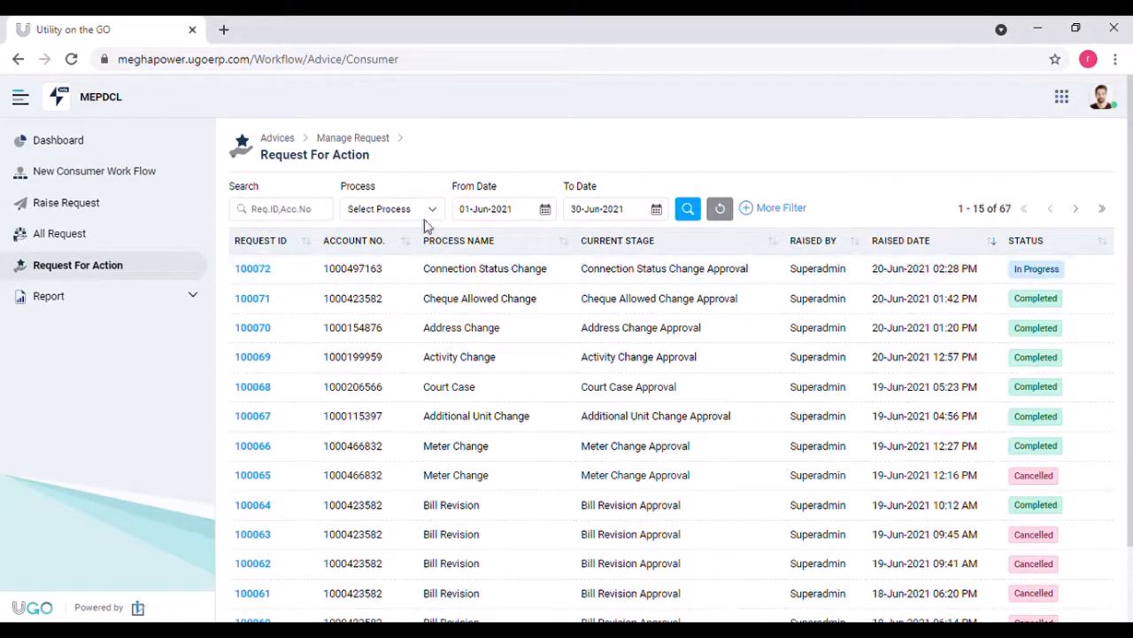
# Step: Open the in-progress request's Connection Status Change Approval stage
pyautogui.click(255, 268)
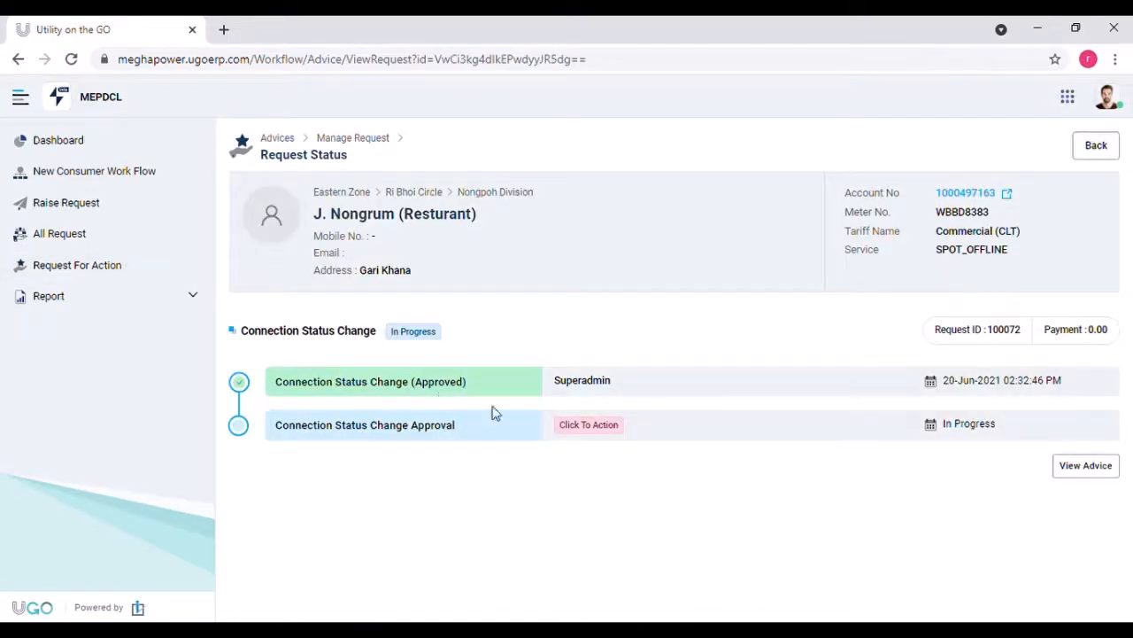
pyautogui.click(591, 429)
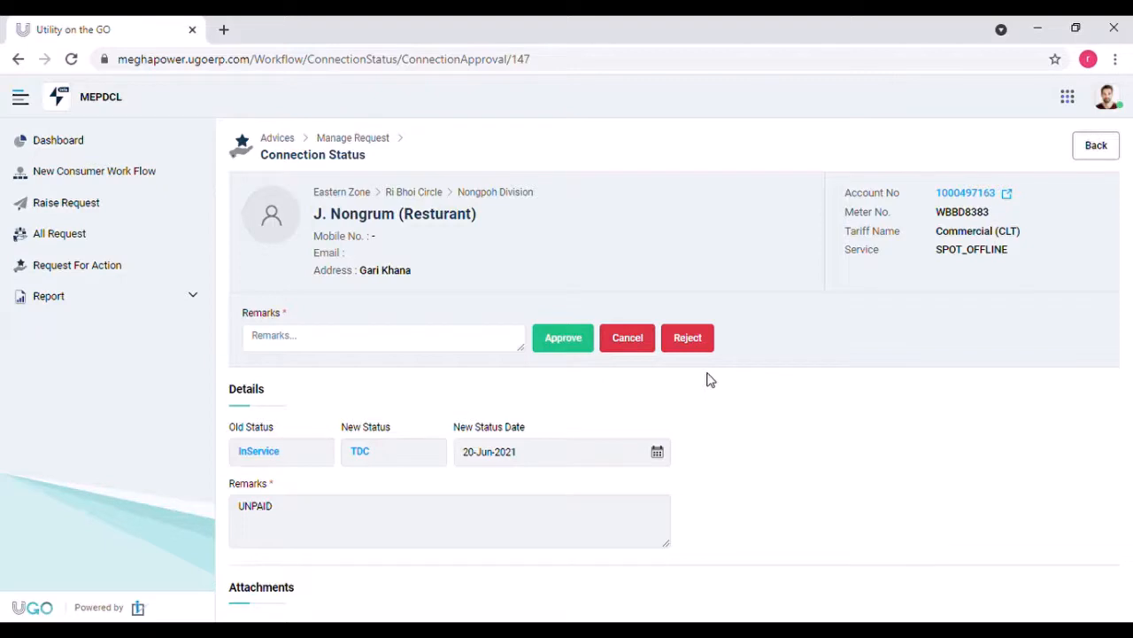
# Step: Approve the connection status change with remark 'ARPROVE' and acknowledge the success message
pyautogui.click(312, 352)
pyautogui.write('ARPROVE')
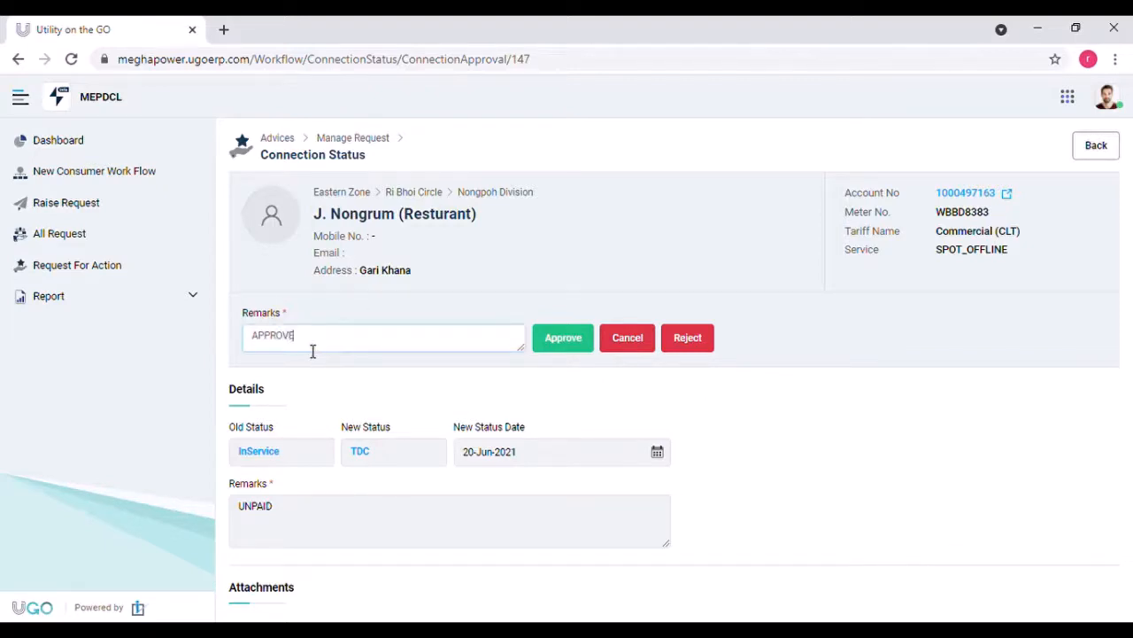
pyautogui.click(563, 345)
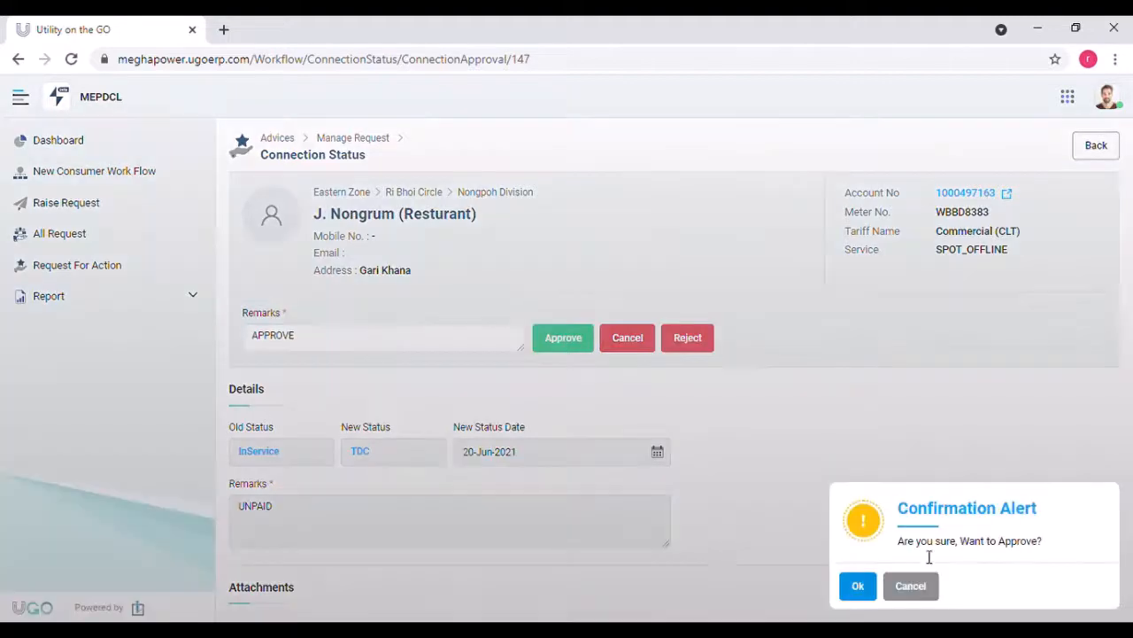
pyautogui.click(860, 594)
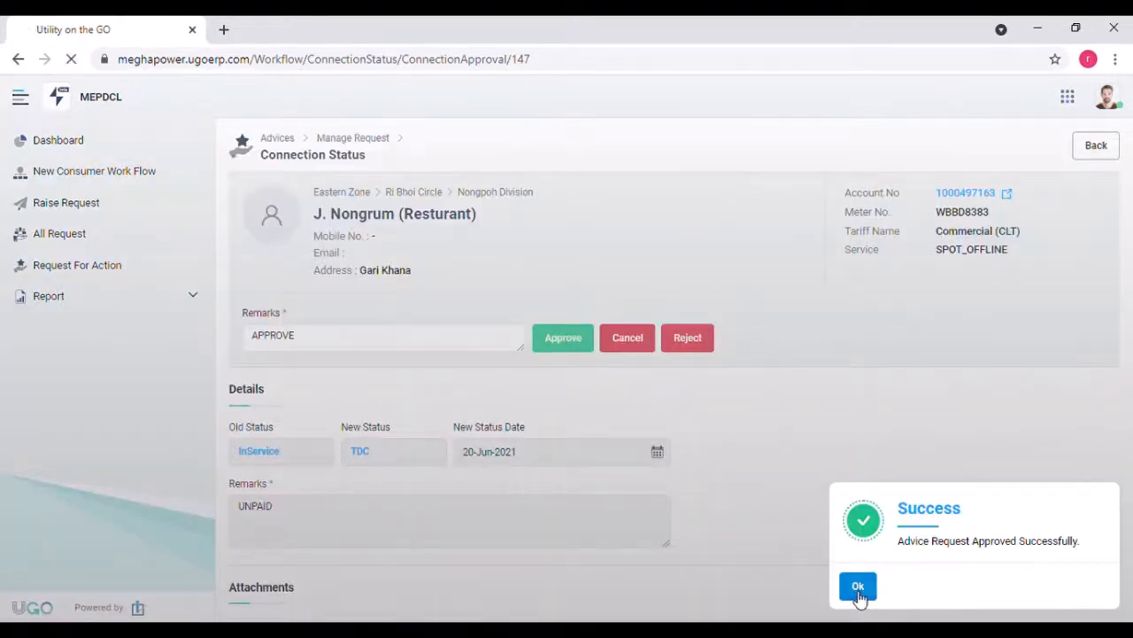
pyautogui.click(858, 592)
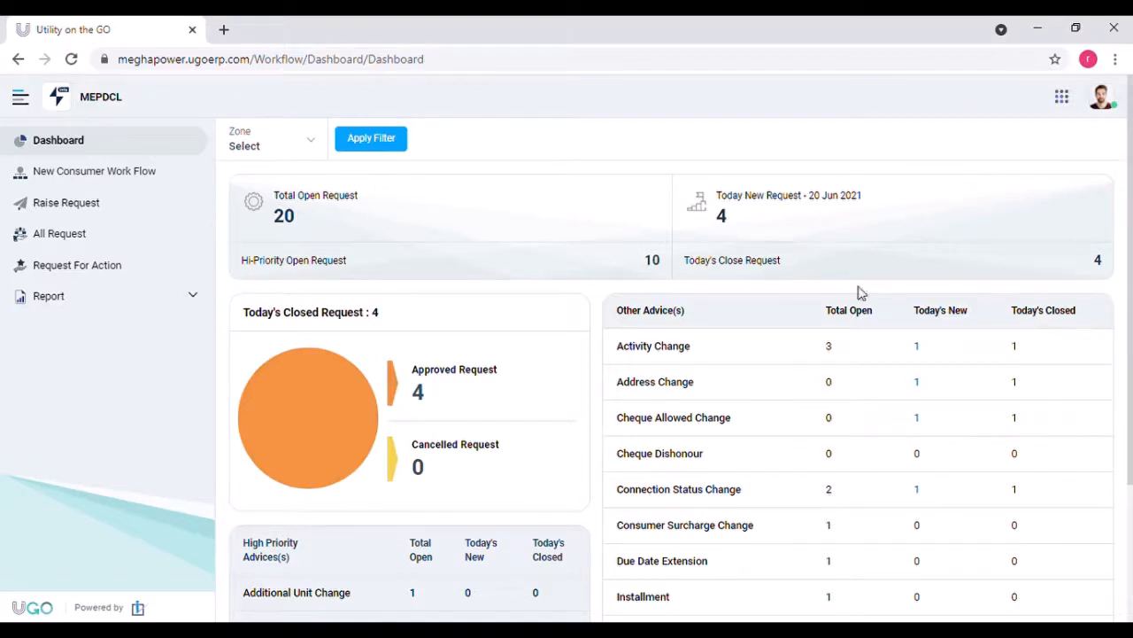
# Step: Raise a Consumer Surcharge Change request for the consumer's pasted account number
pyautogui.click(130, 213)
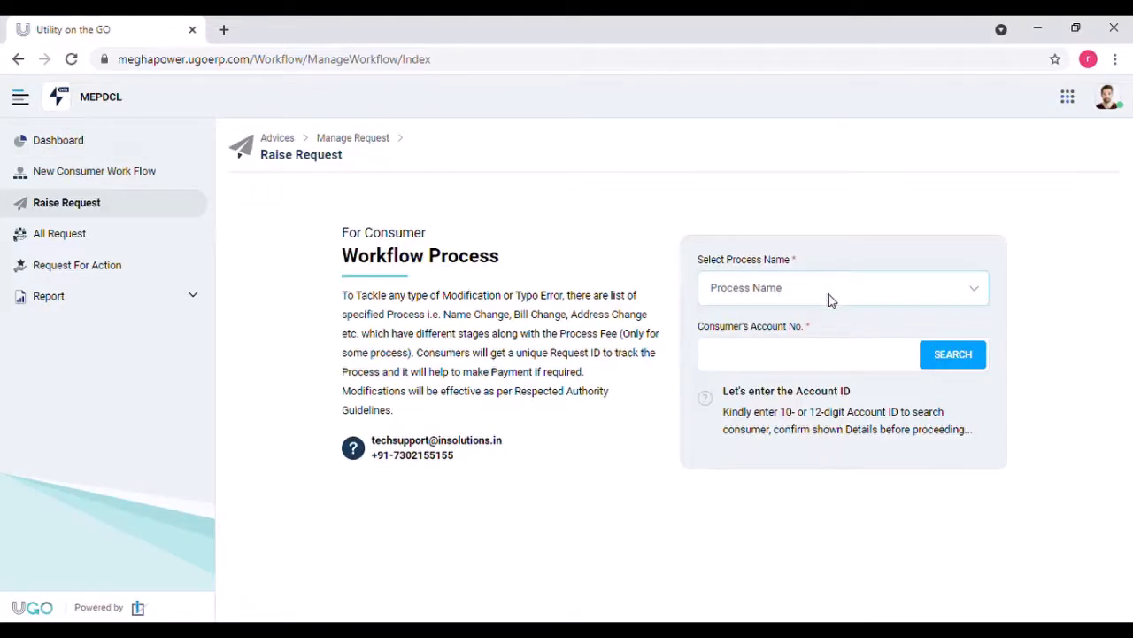
pyautogui.click(828, 294)
pyautogui.click(811, 413)
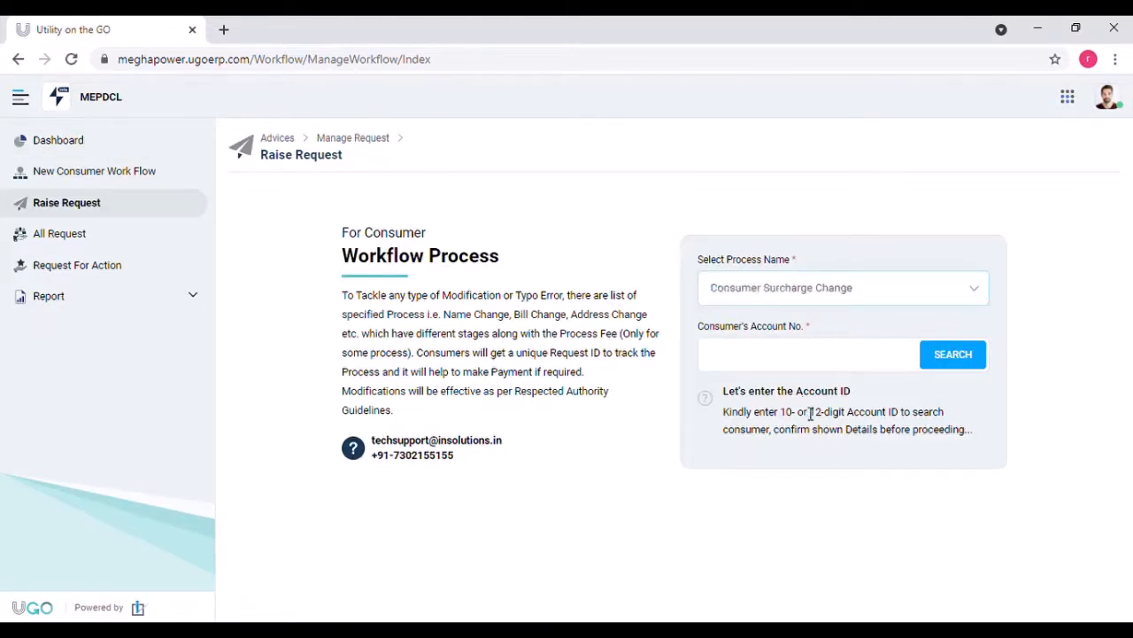
pyautogui.click(773, 373)
pyautogui.hotkey('ctrl', 'v')
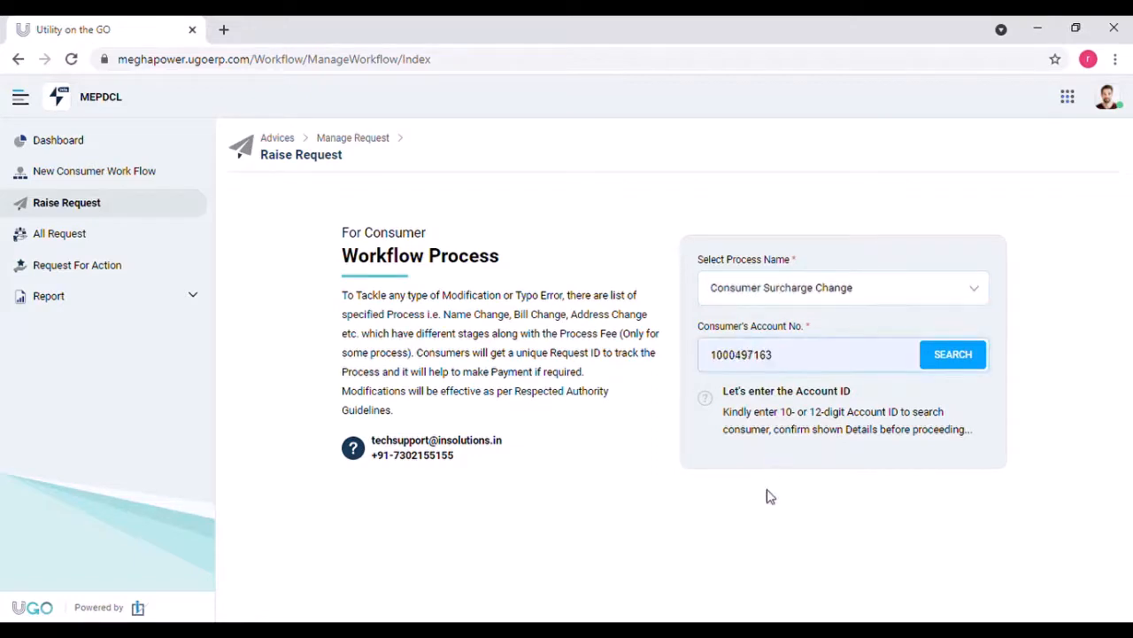
pyautogui.click(978, 365)
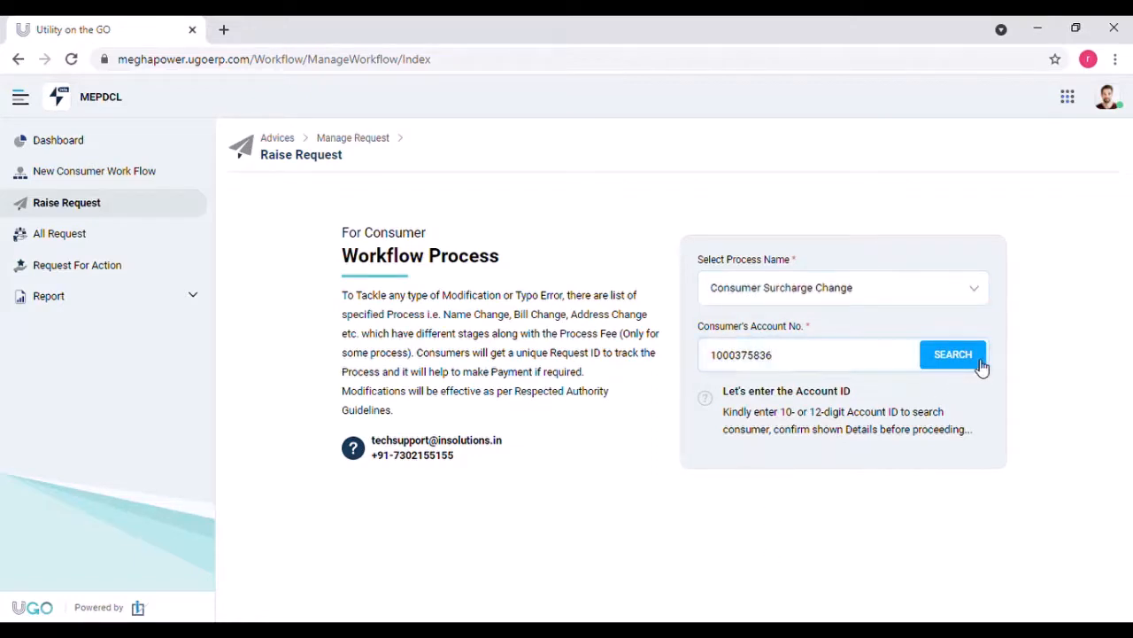
pyautogui.click(726, 513)
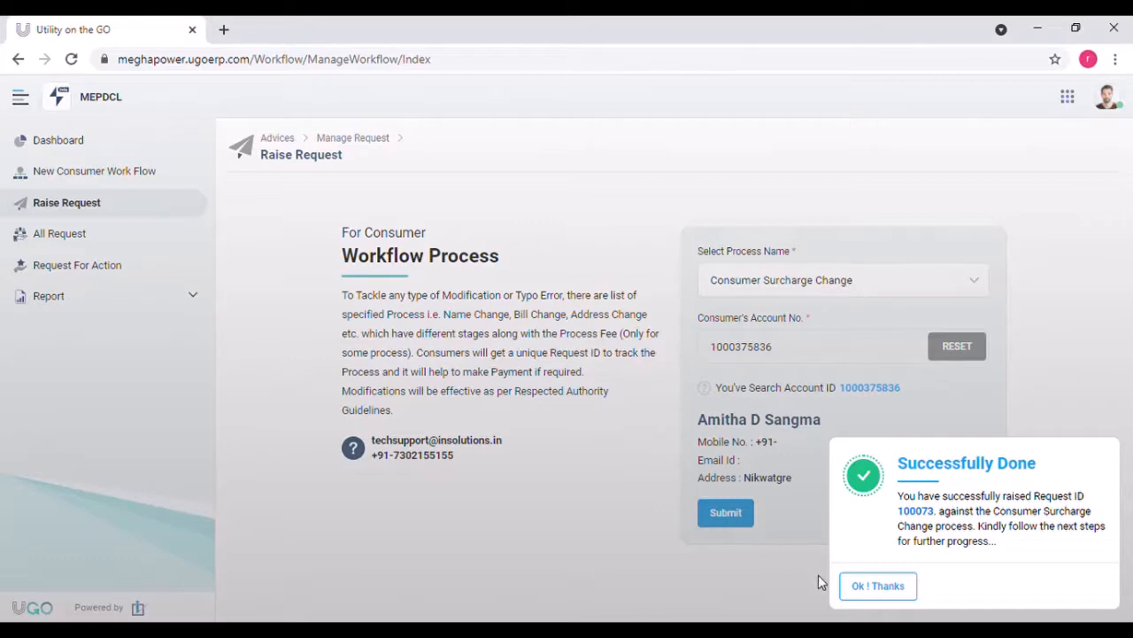
pyautogui.click(857, 586)
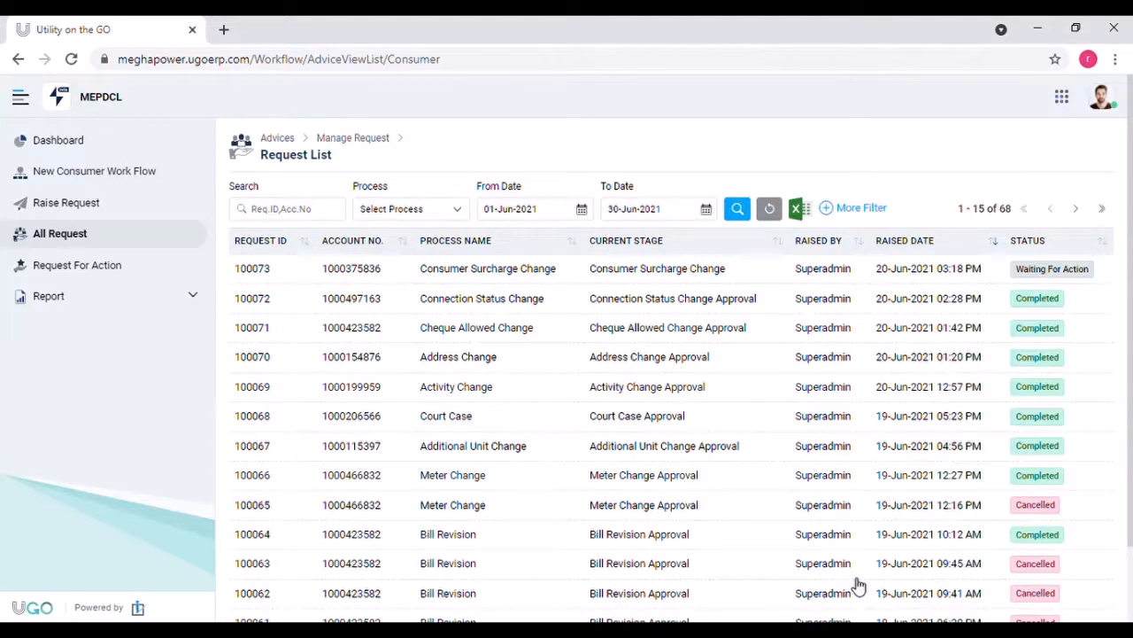
# Step: Open the new Consumer Surcharge Change request from the Request For Action list
pyautogui.click(138, 269)
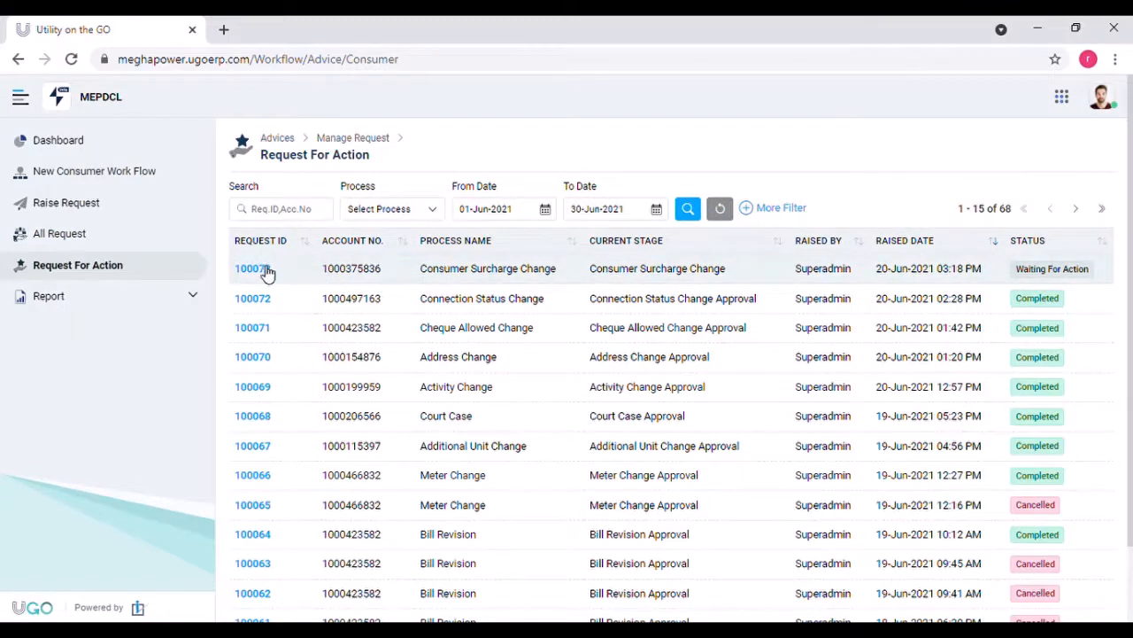
pyautogui.click(266, 270)
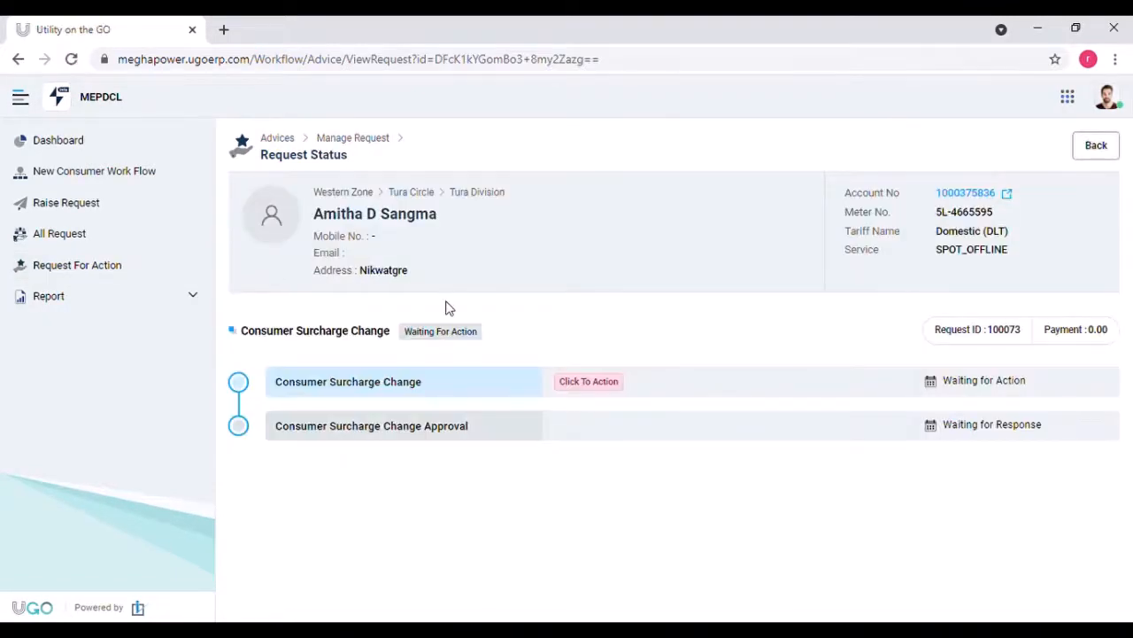
# Step: Change the surcharges to 3Ph Electromagnetic Meter (CT Operated) and TMC (25 KVA) Transformer Based
pyautogui.click(575, 388)
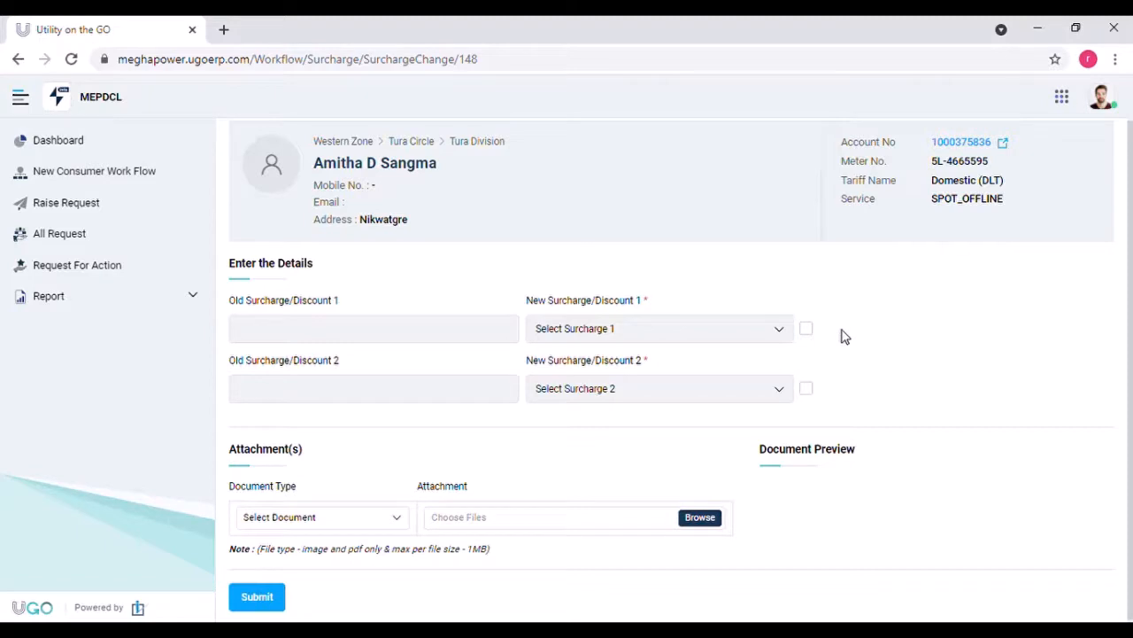
pyautogui.click(810, 332)
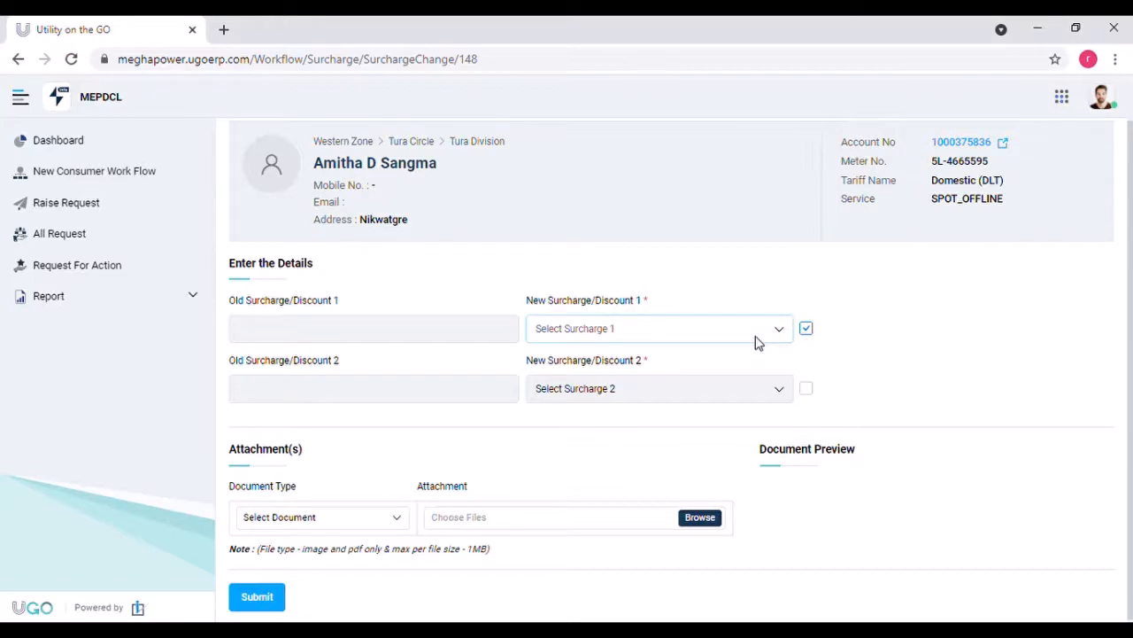
pyautogui.click(722, 416)
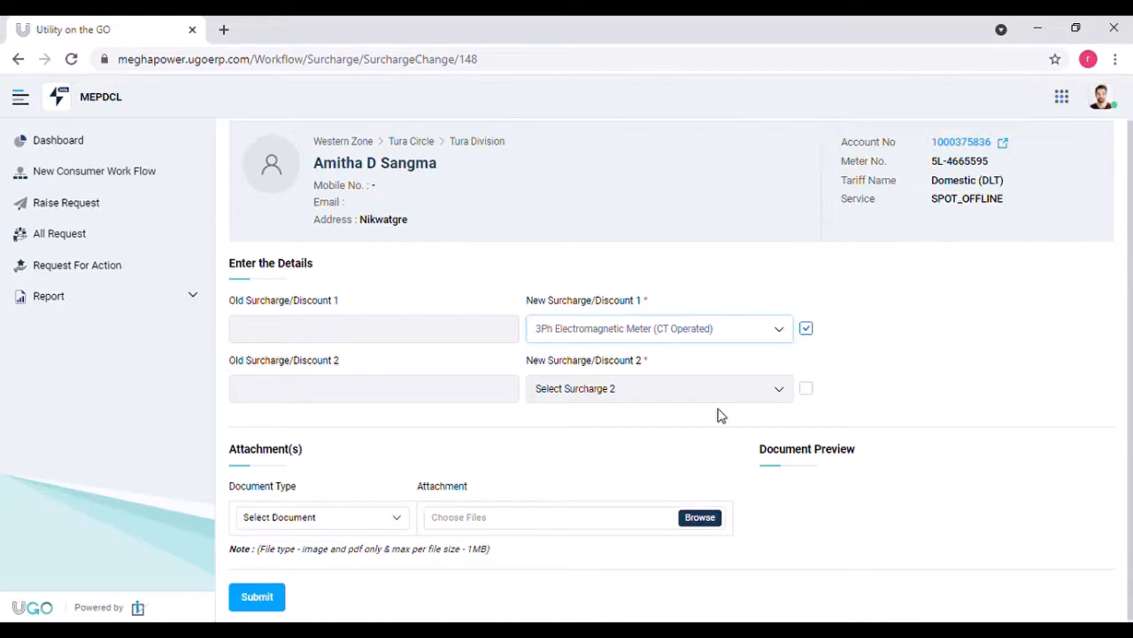
pyautogui.click(807, 392)
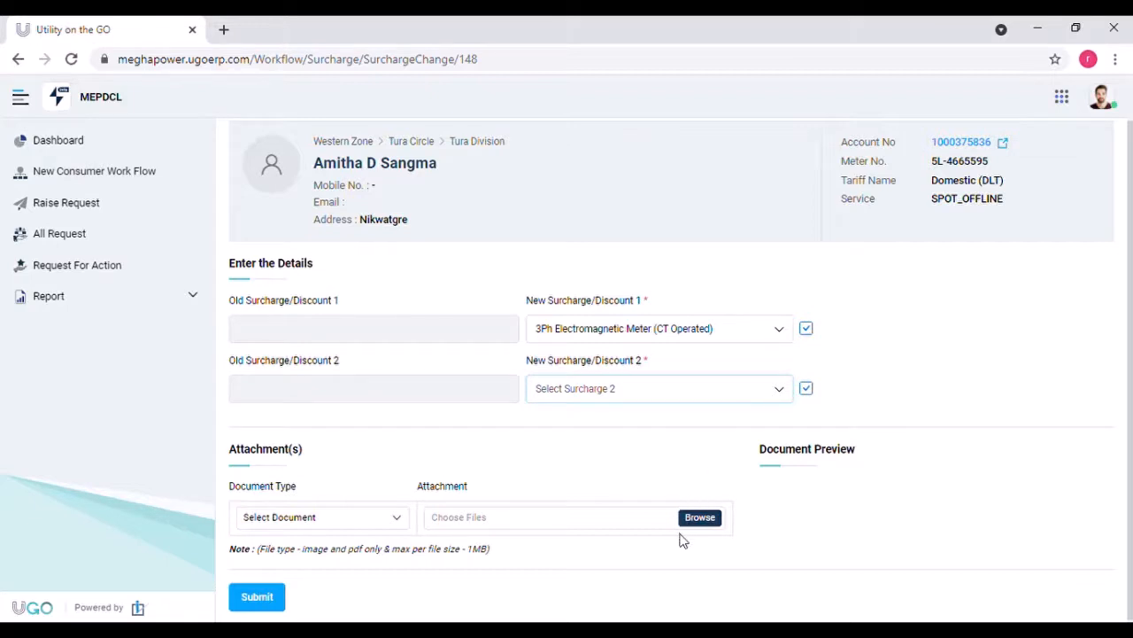
pyautogui.press('Down')
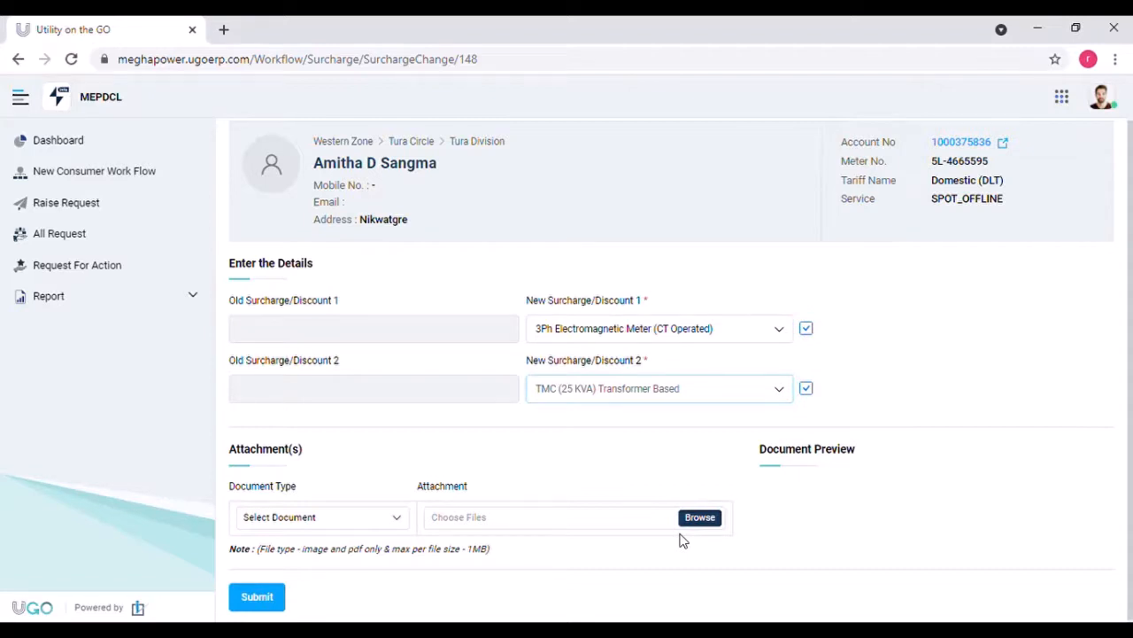
pyautogui.moveTo(1131, 515); pyautogui.dragTo(1132, 532)
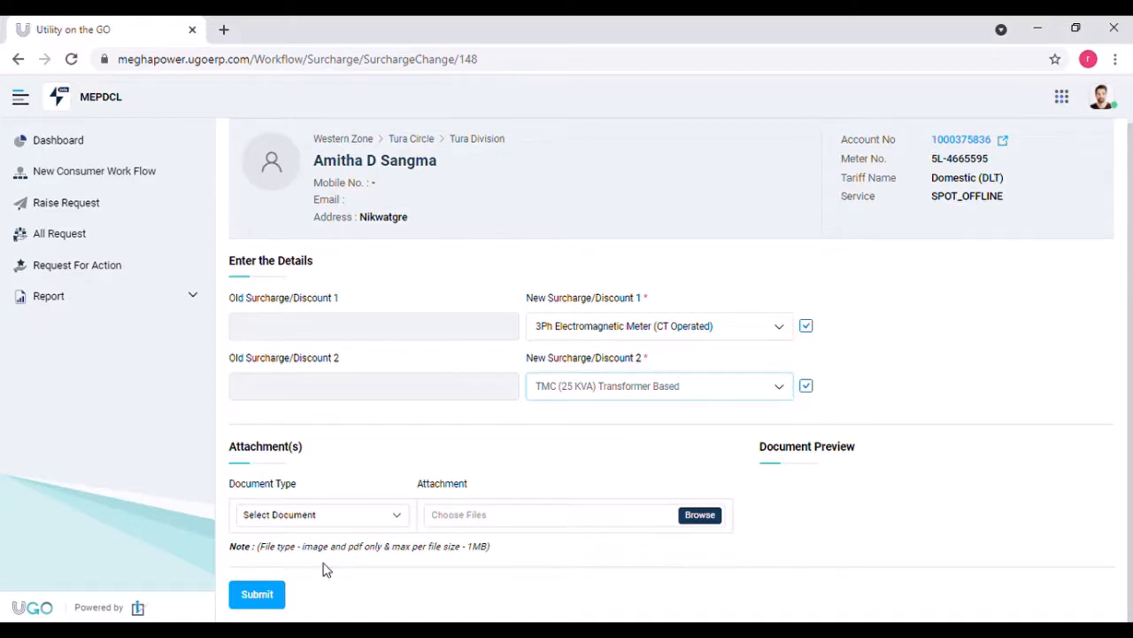
pyautogui.click(277, 595)
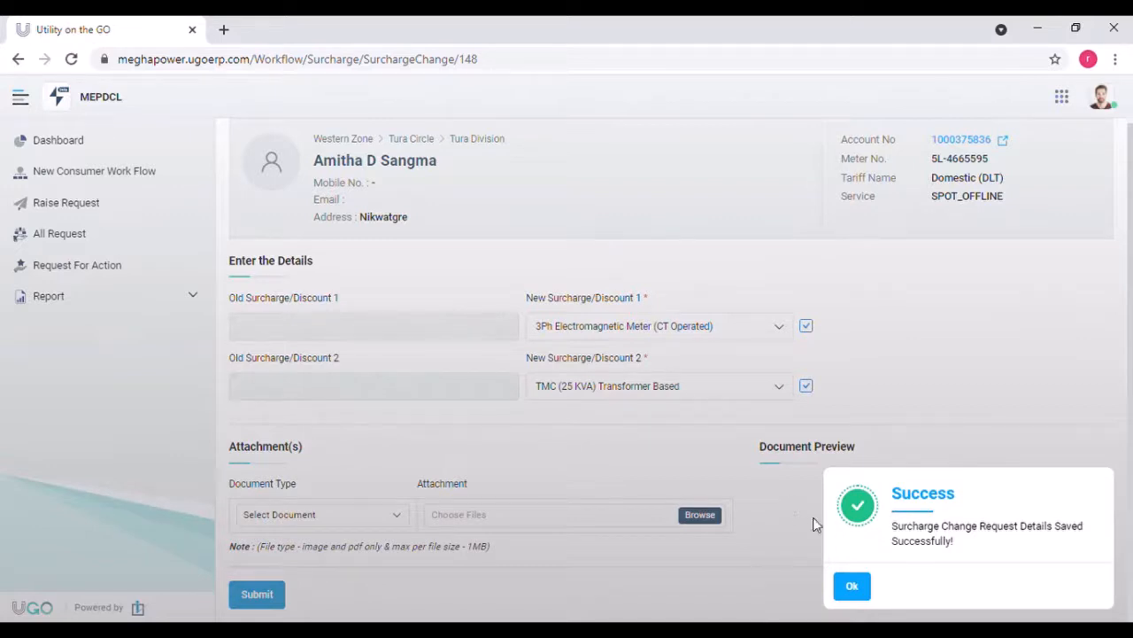
# Step: Dismiss the success message and open the request's Surcharge Change Approval stage
pyautogui.click(852, 586)
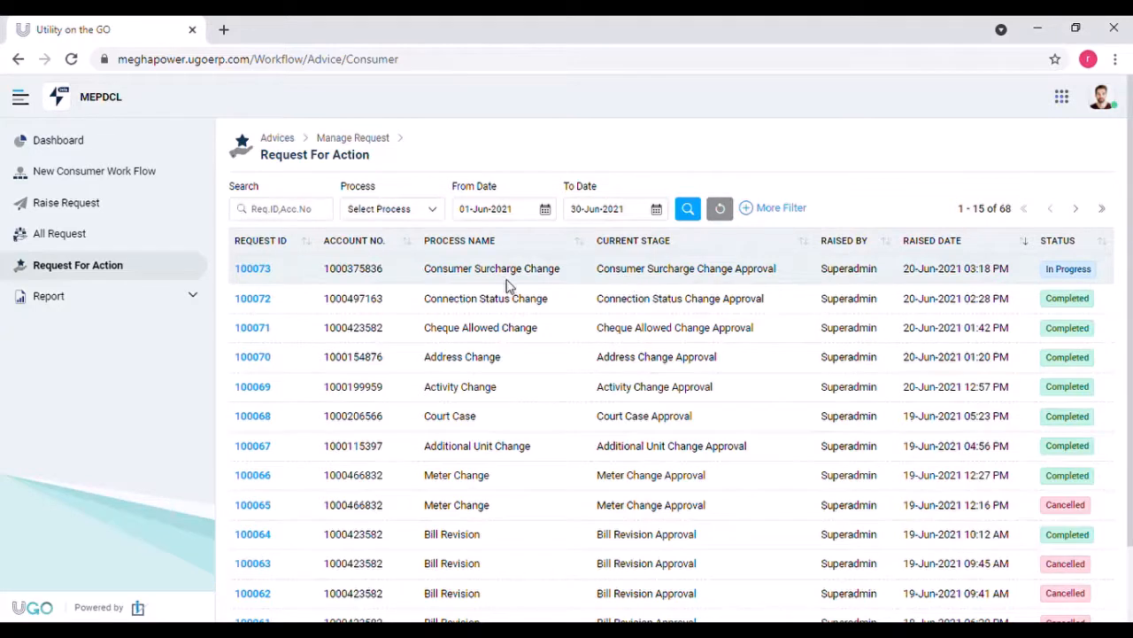
pyautogui.click(261, 277)
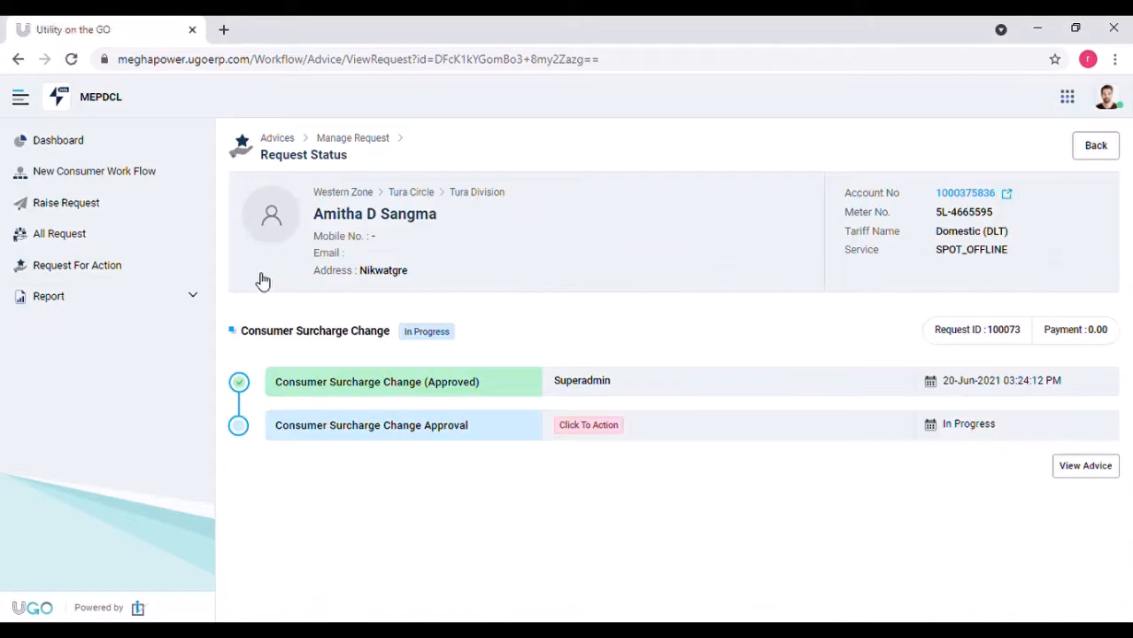
pyautogui.click(587, 426)
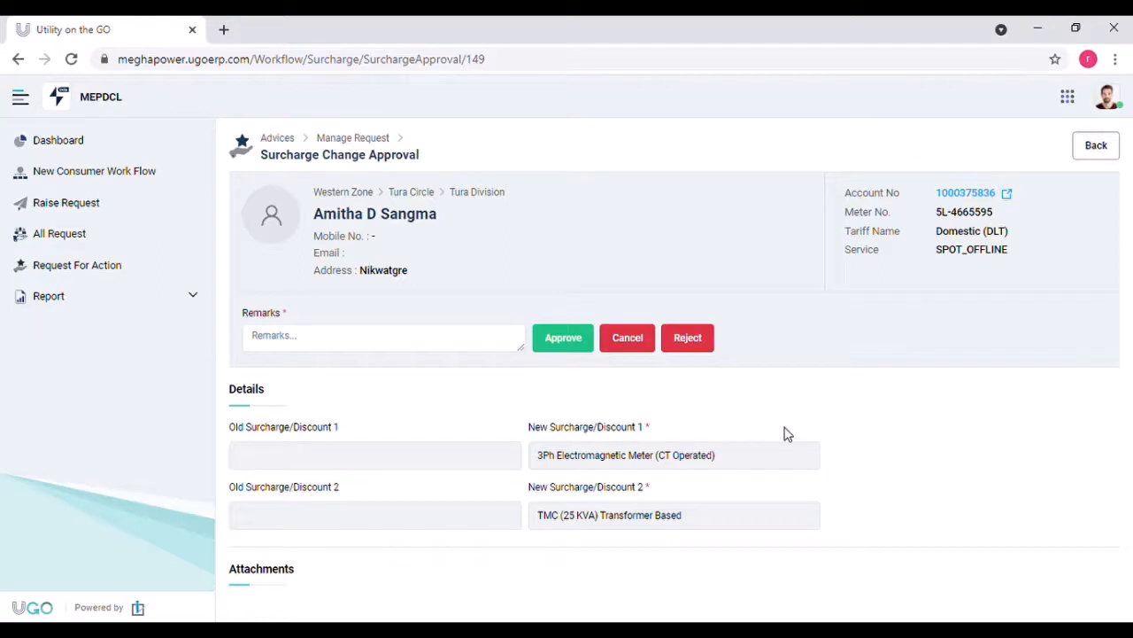
# Step: Approve the surcharge change with remark 'approve', confirming and acknowledging the success alert
pyautogui.click(435, 350)
pyautogui.write('approve')
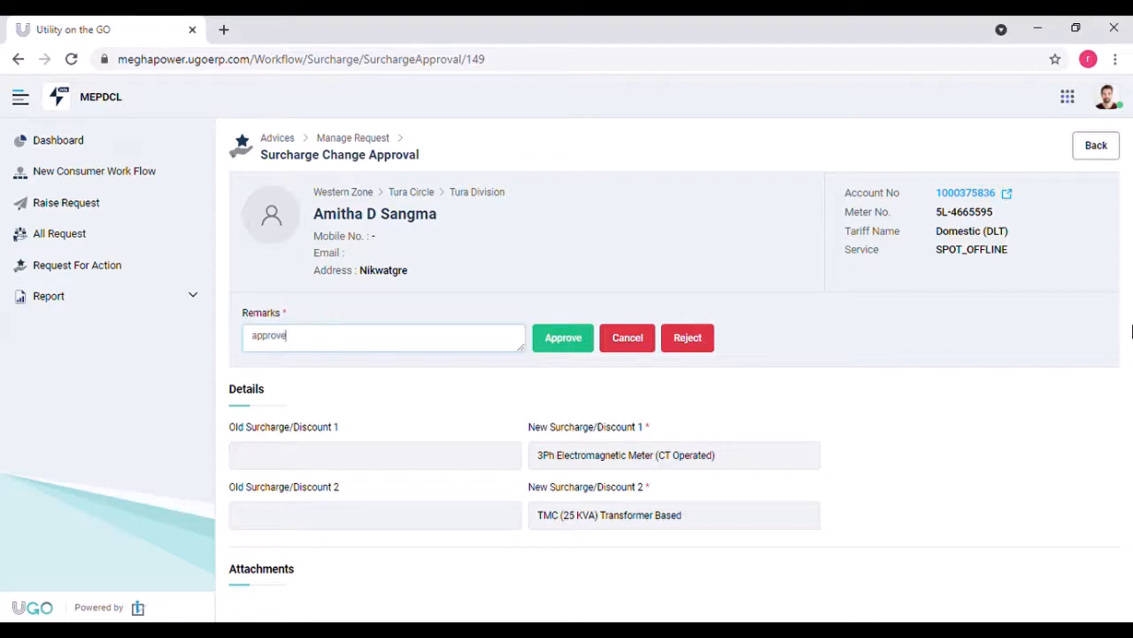
pyautogui.click(580, 348)
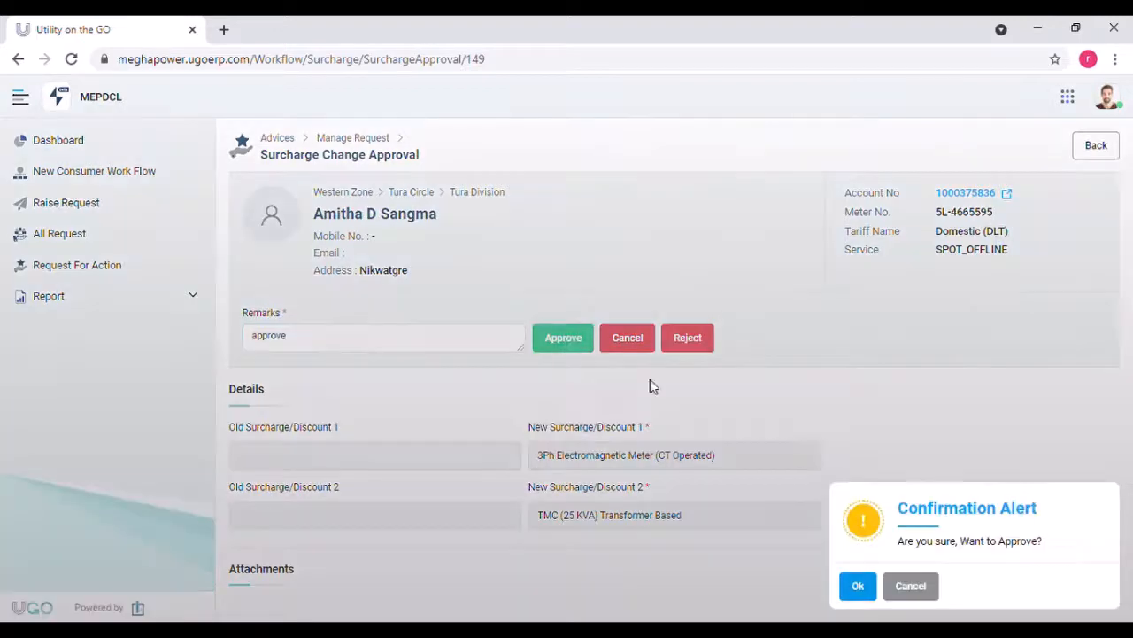
pyautogui.click(856, 589)
pyautogui.click(857, 588)
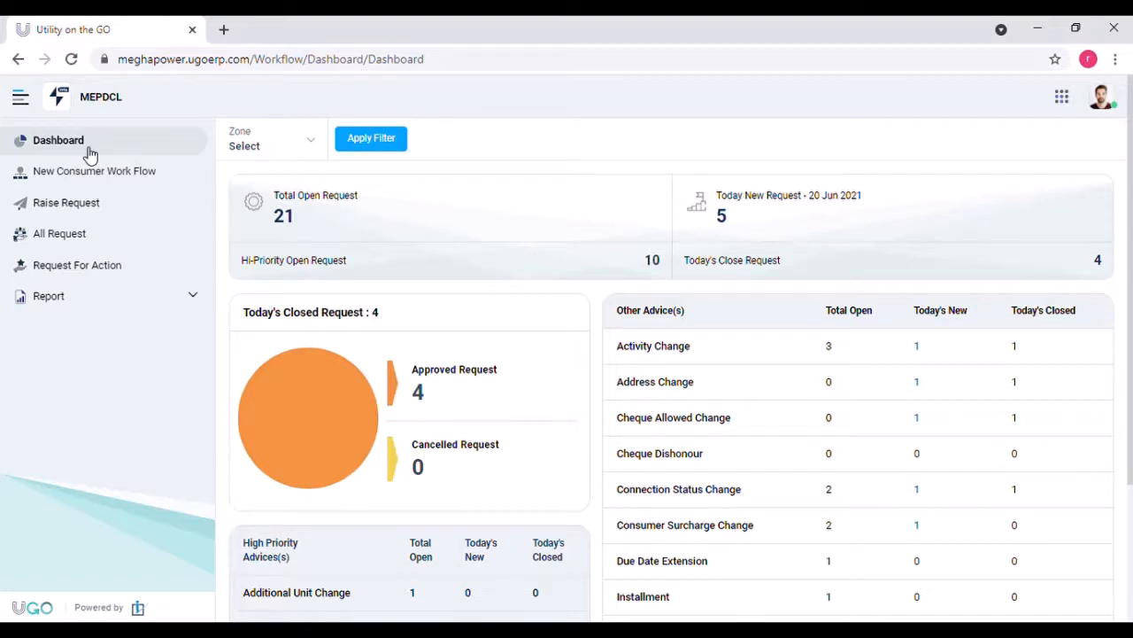
# Step: Raise a Due Date Extension request for the consumer's account number
pyautogui.click(92, 217)
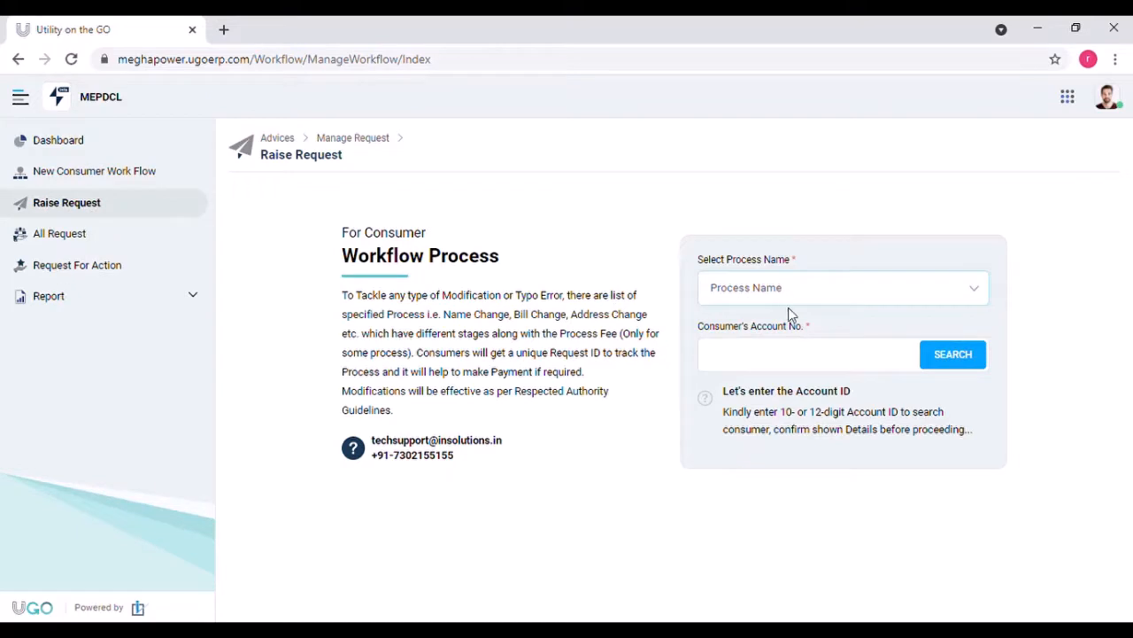
pyautogui.click(753, 354)
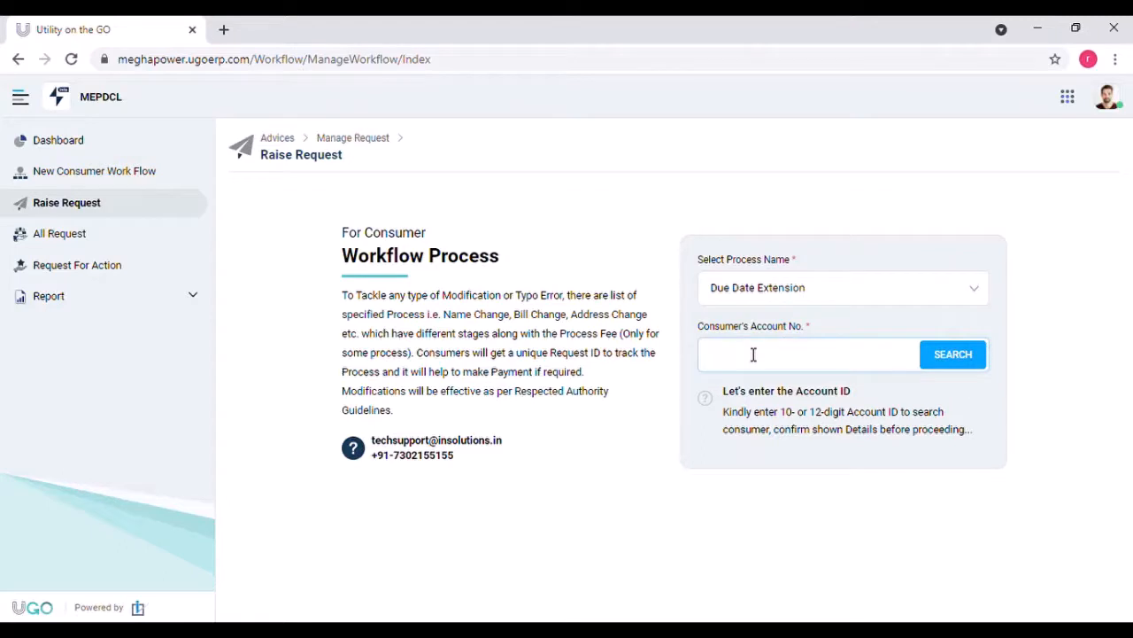
pyautogui.click(769, 503)
pyautogui.click(974, 358)
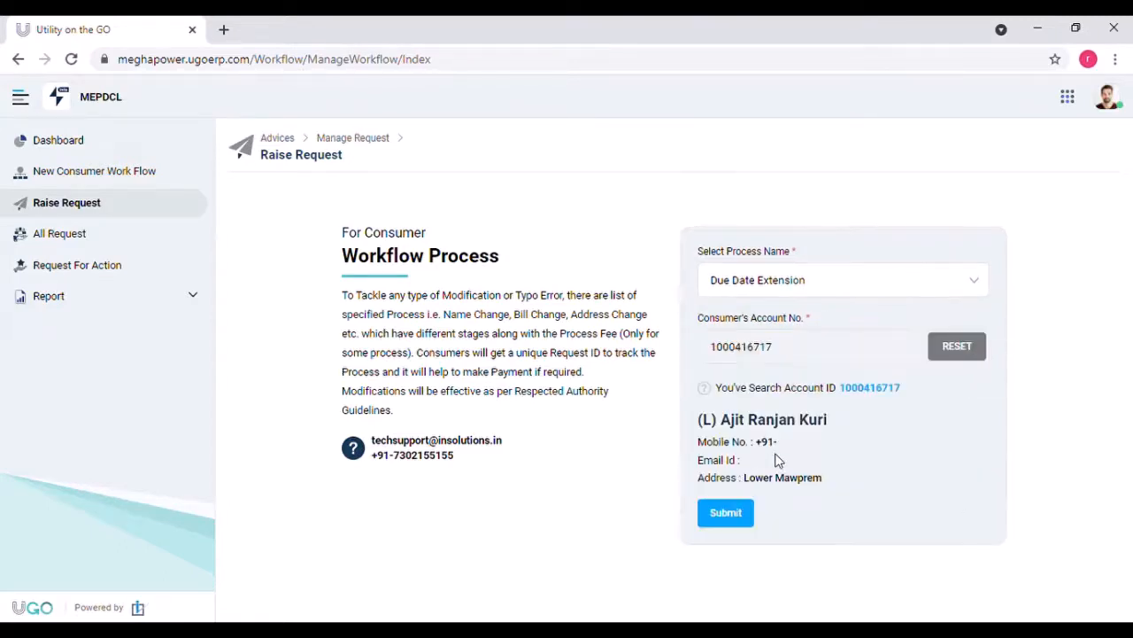
pyautogui.click(728, 515)
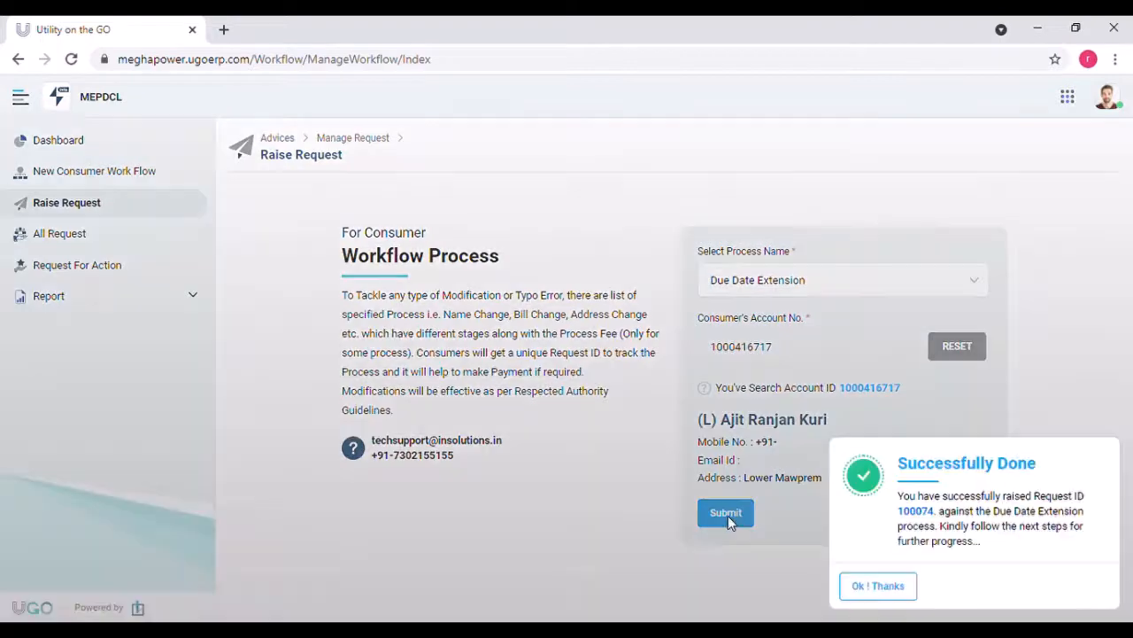
pyautogui.click(906, 587)
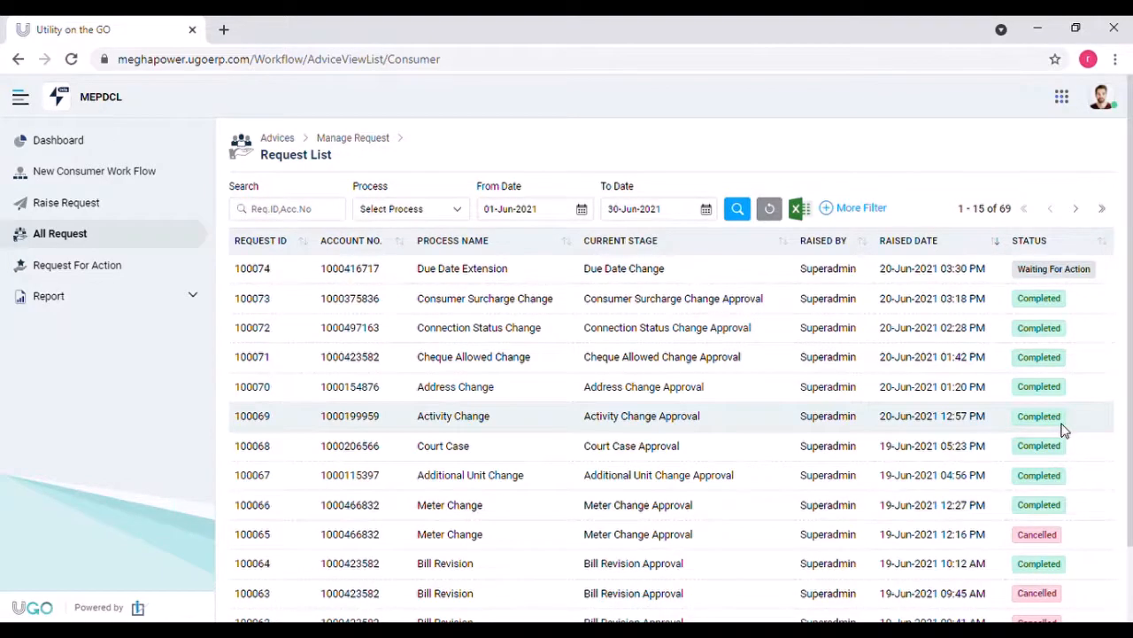
pyautogui.click(174, 271)
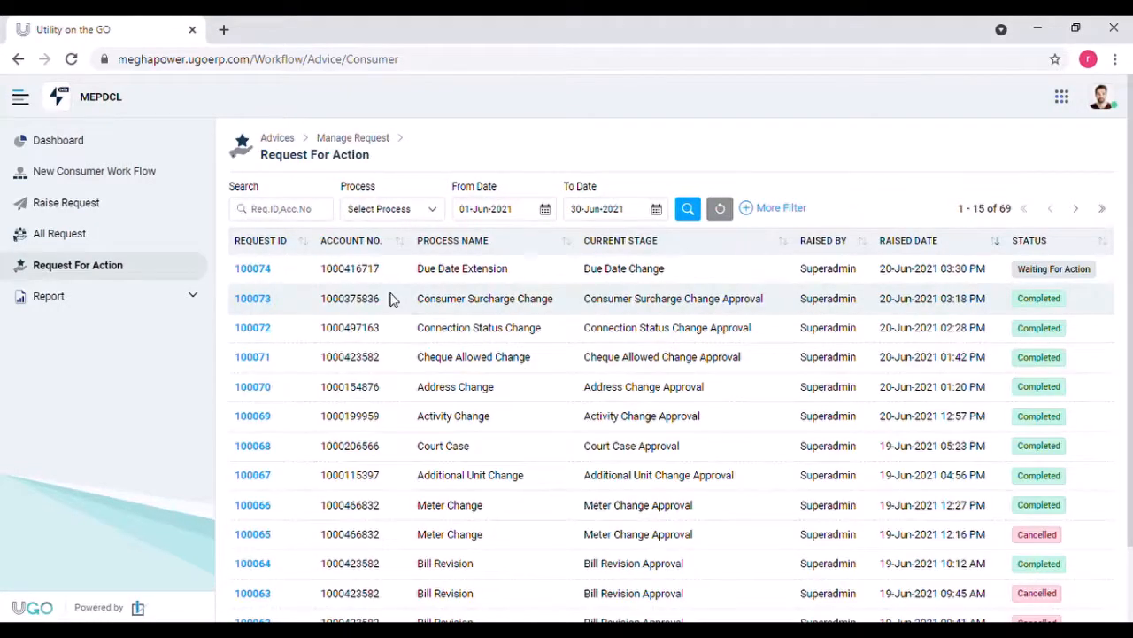
pyautogui.click(254, 270)
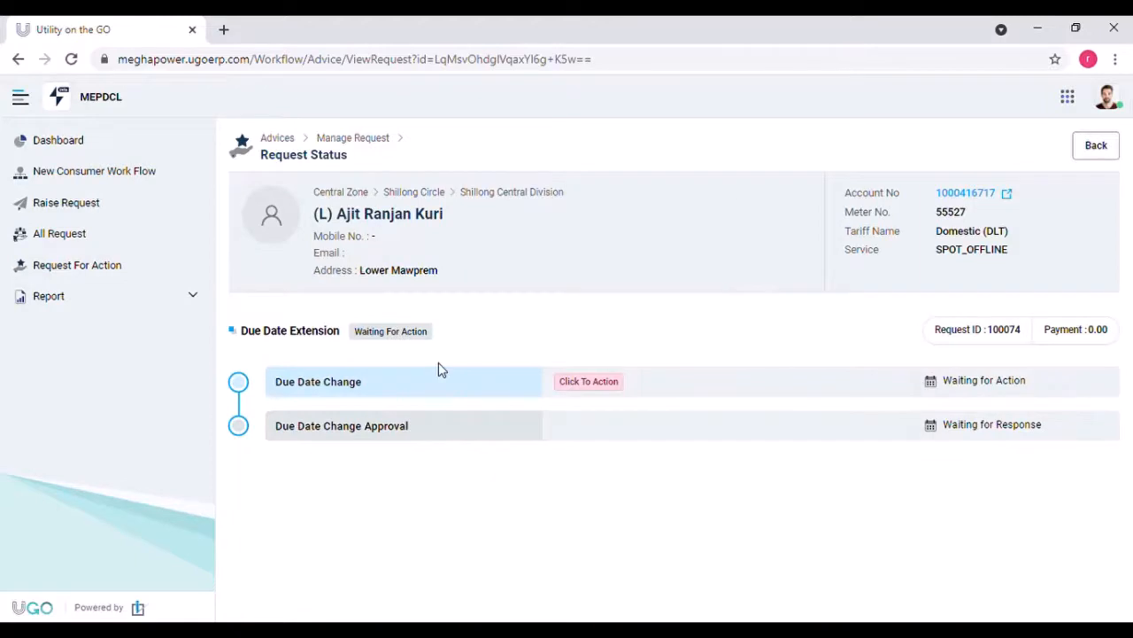
pyautogui.click(606, 393)
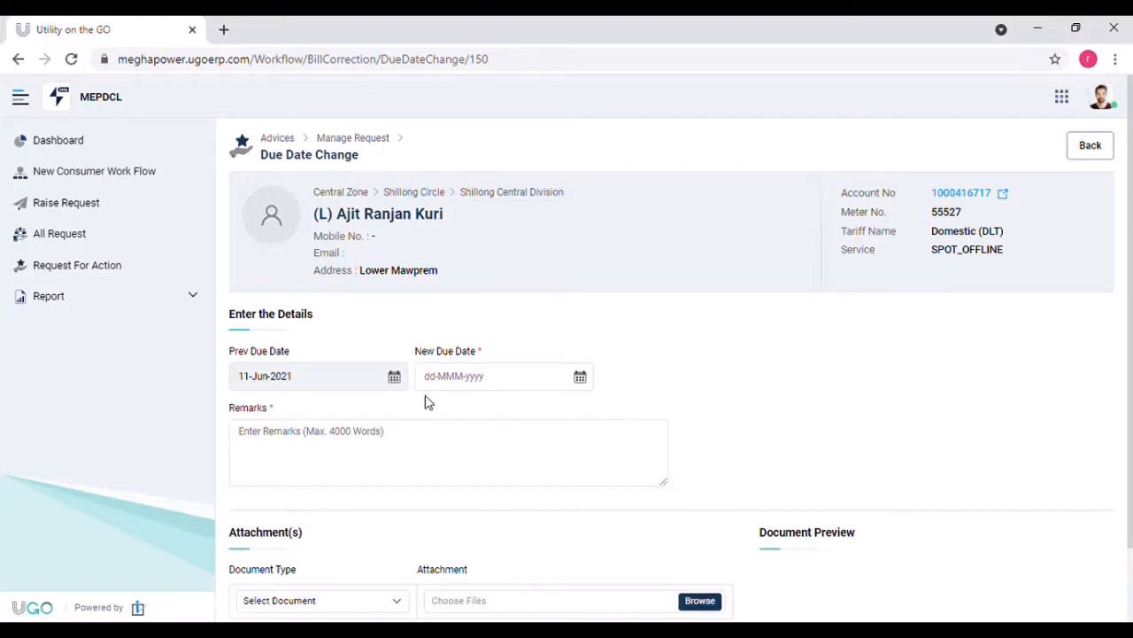
pyautogui.click(537, 379)
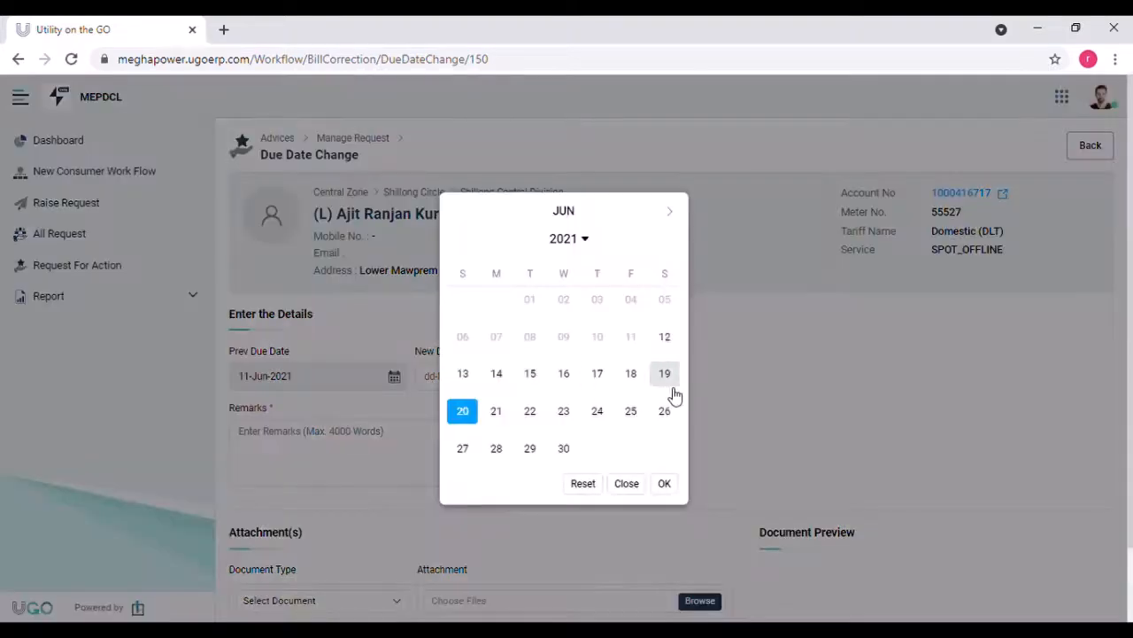
pyautogui.click(534, 377)
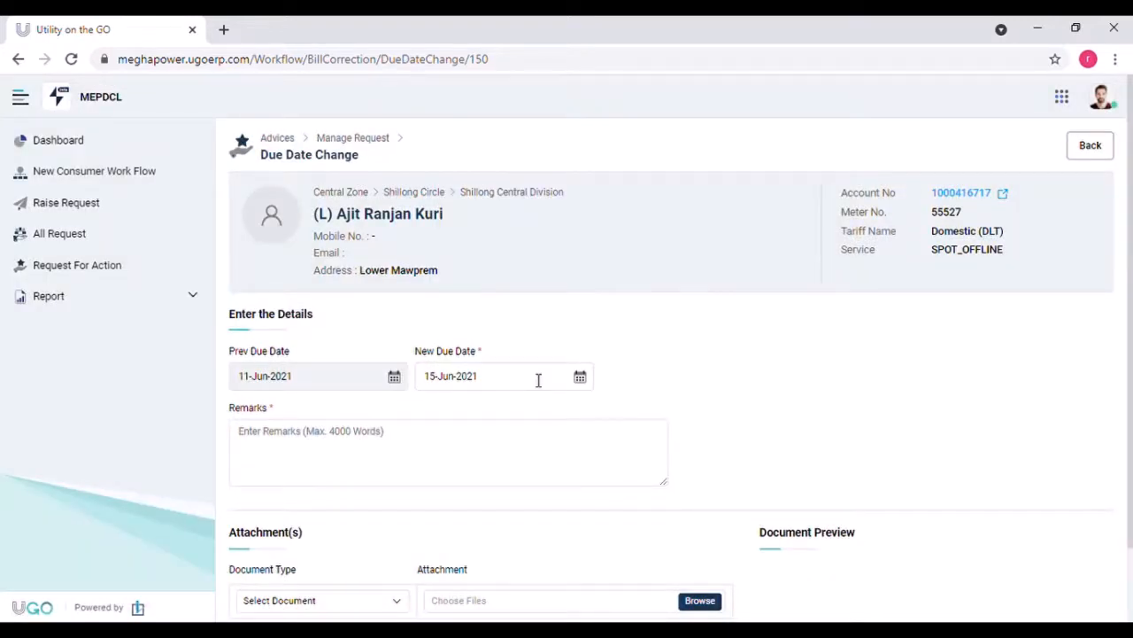
pyautogui.click(425, 438)
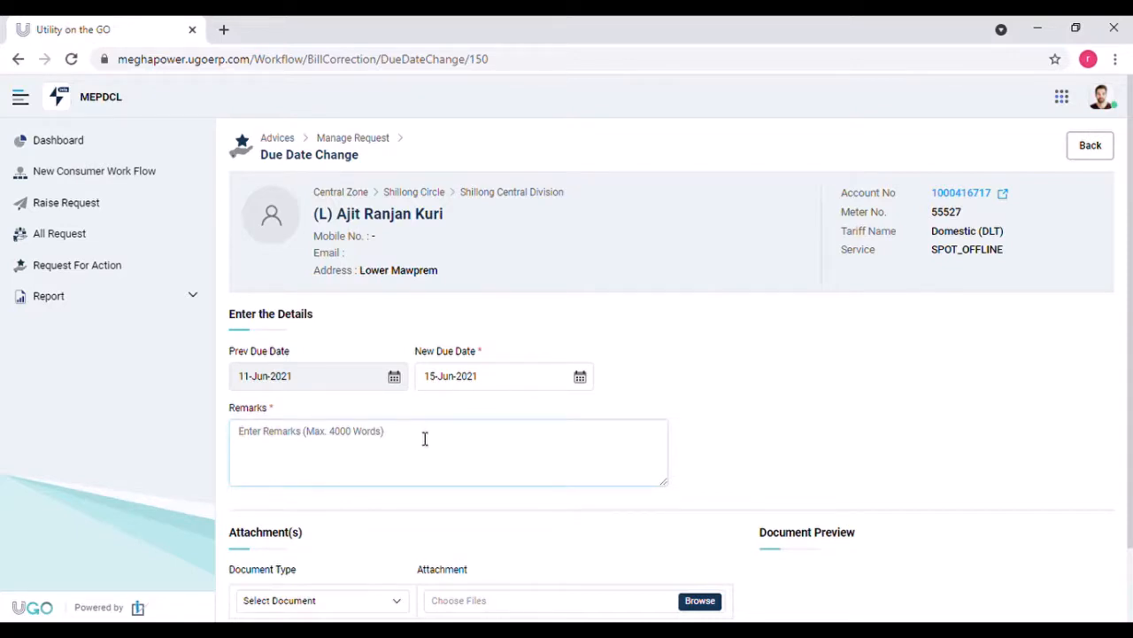
pyautogui.write('DUE DATE')
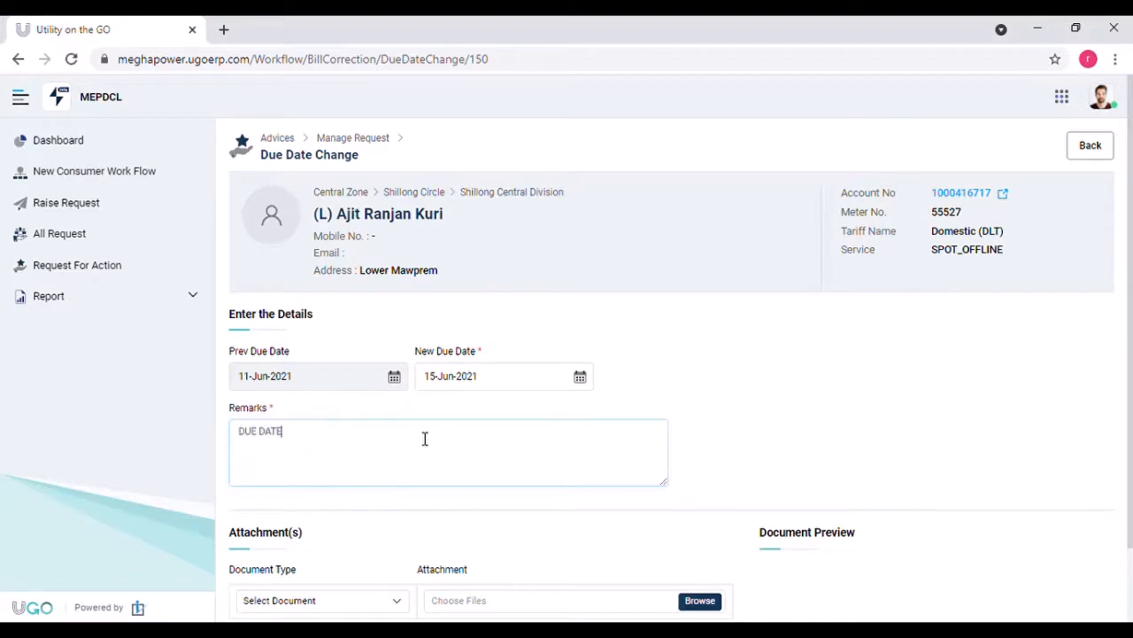
pyautogui.write(' EXTENSION')
pyautogui.scroll(-2, 1131, 372)
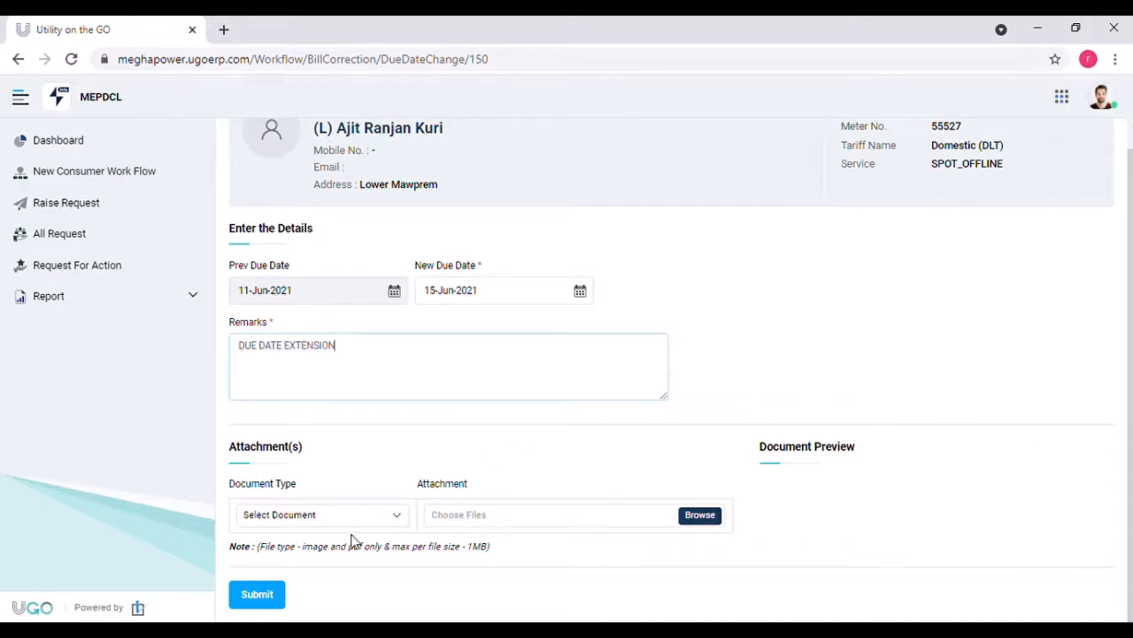
pyautogui.click(266, 600)
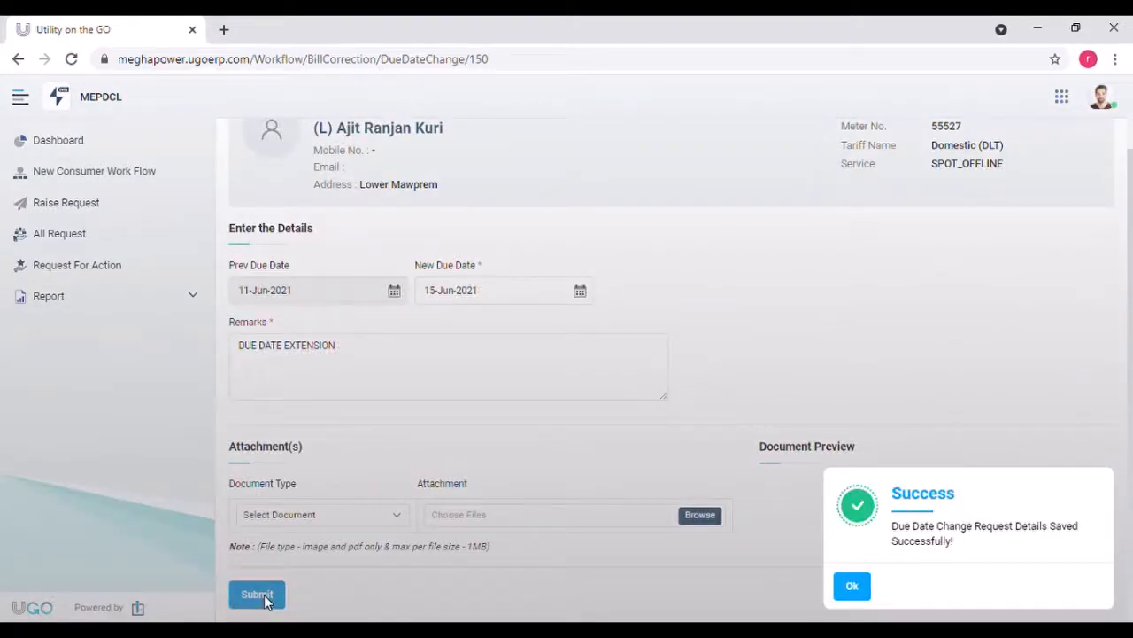
pyautogui.click(849, 586)
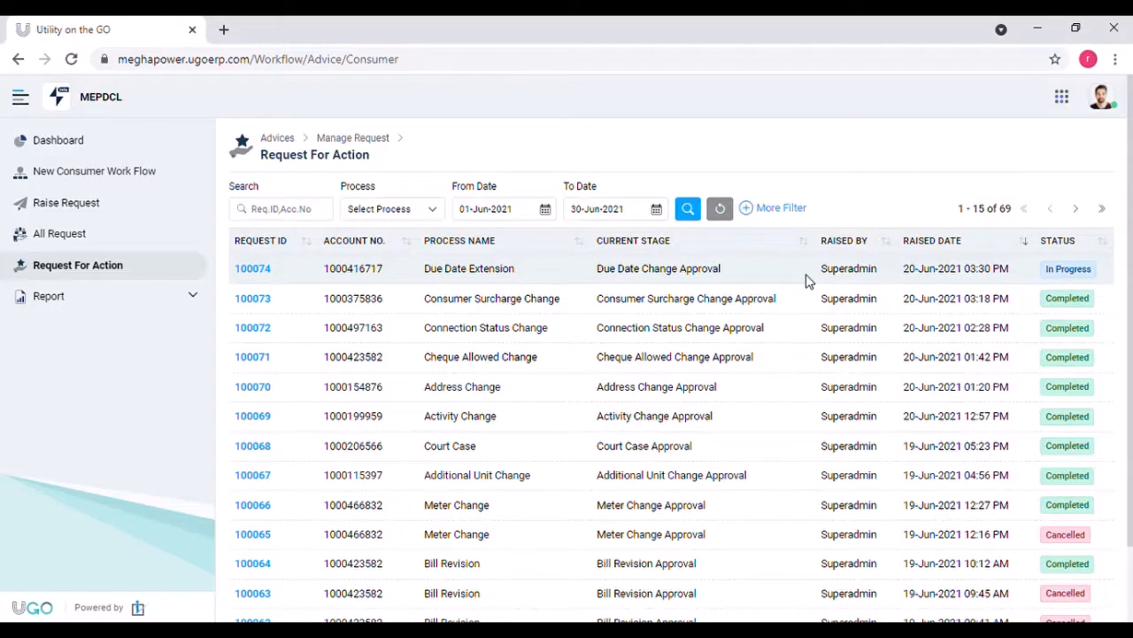
pyautogui.click(263, 272)
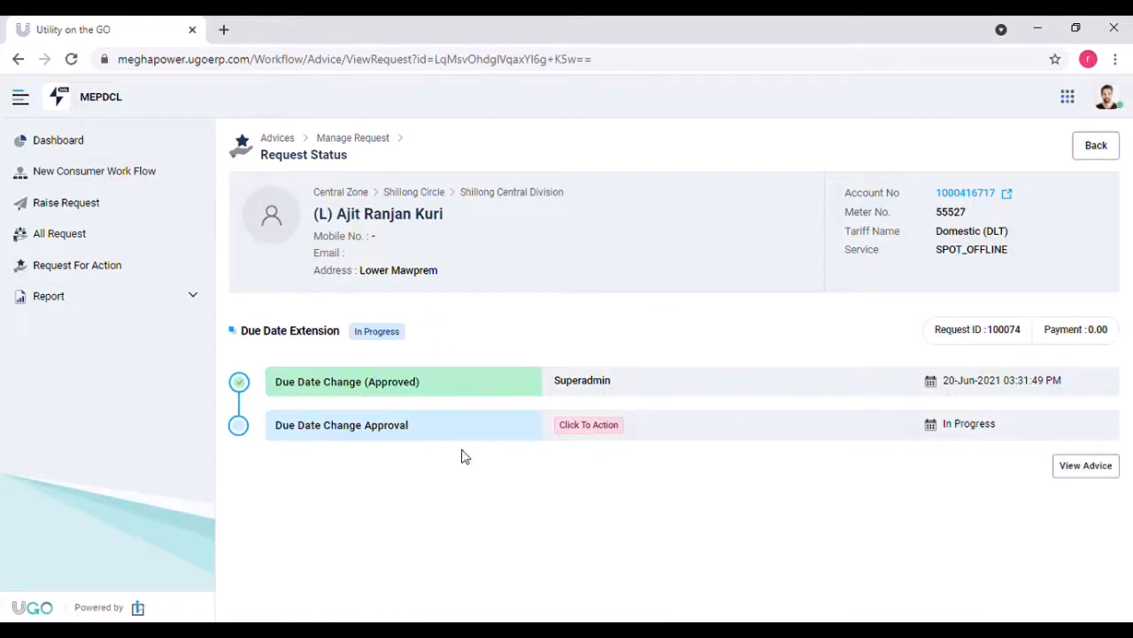
pyautogui.click(583, 425)
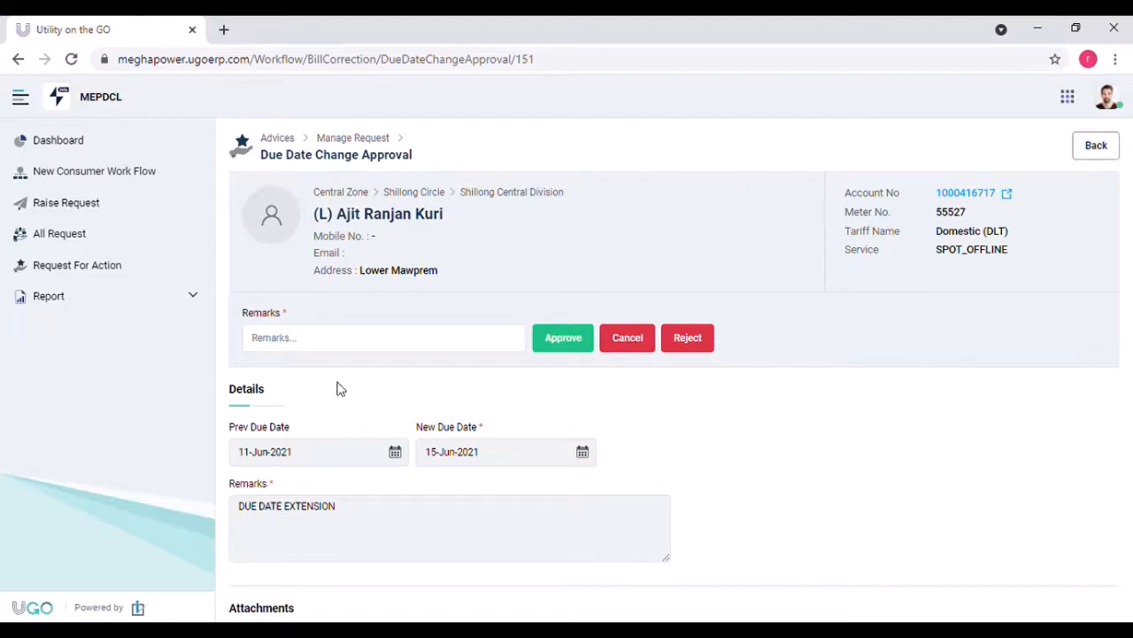
# Step: Approve the 15-Jun-2021 due date change with remark 'APPROVE' and confirm it
pyautogui.click(301, 331)
pyautogui.write('APPR')
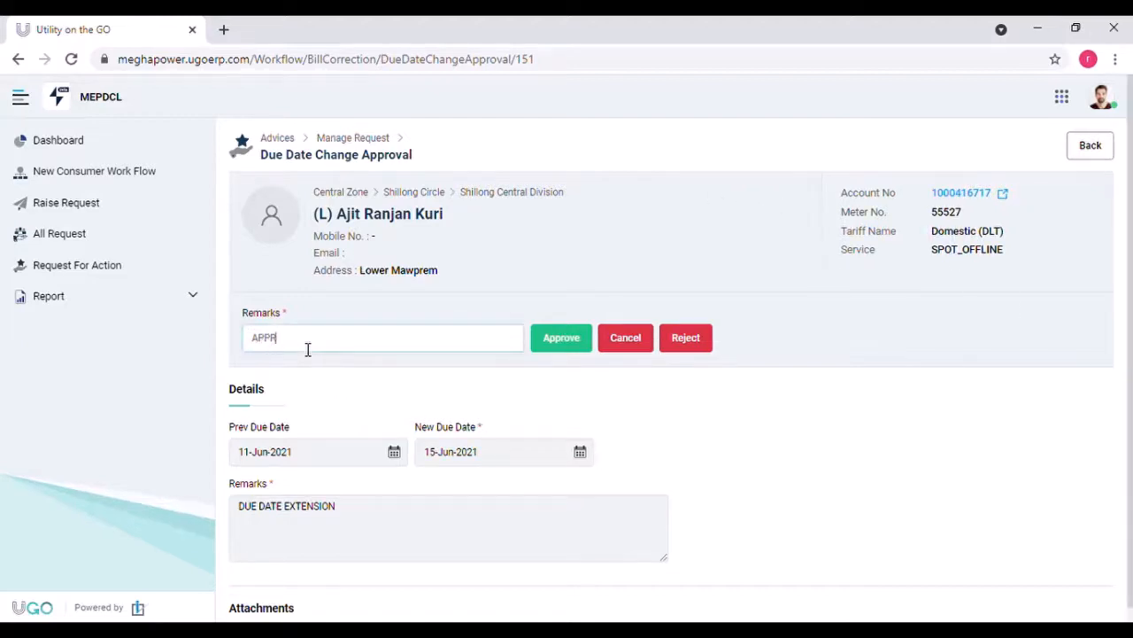
pyautogui.write('OVE')
pyautogui.click(563, 336)
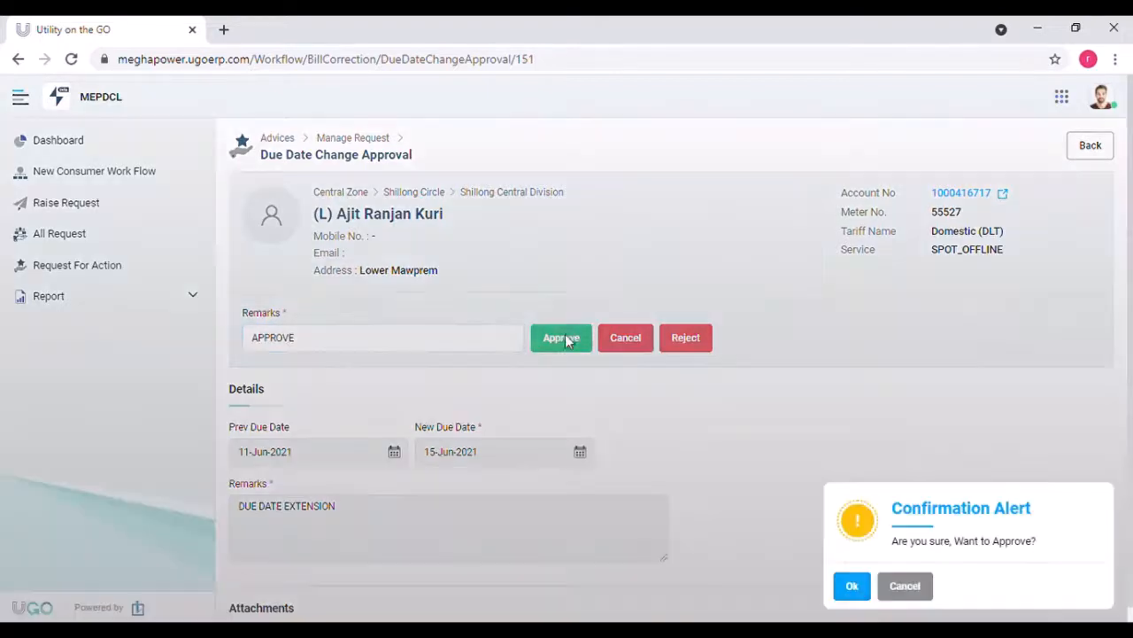
pyautogui.click(852, 585)
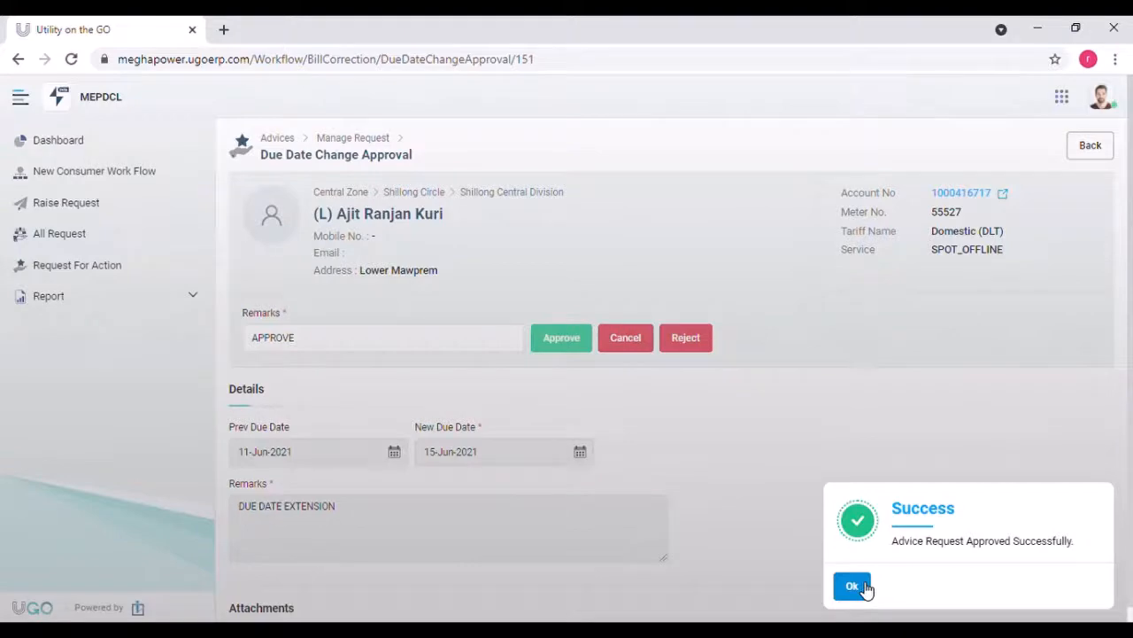
pyautogui.click(854, 586)
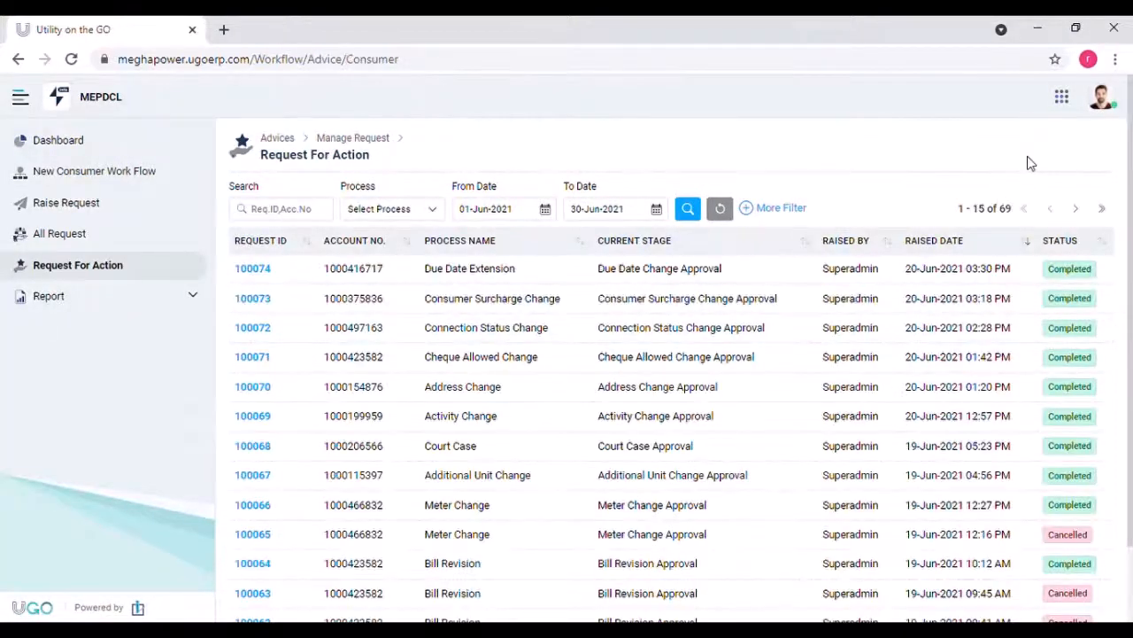